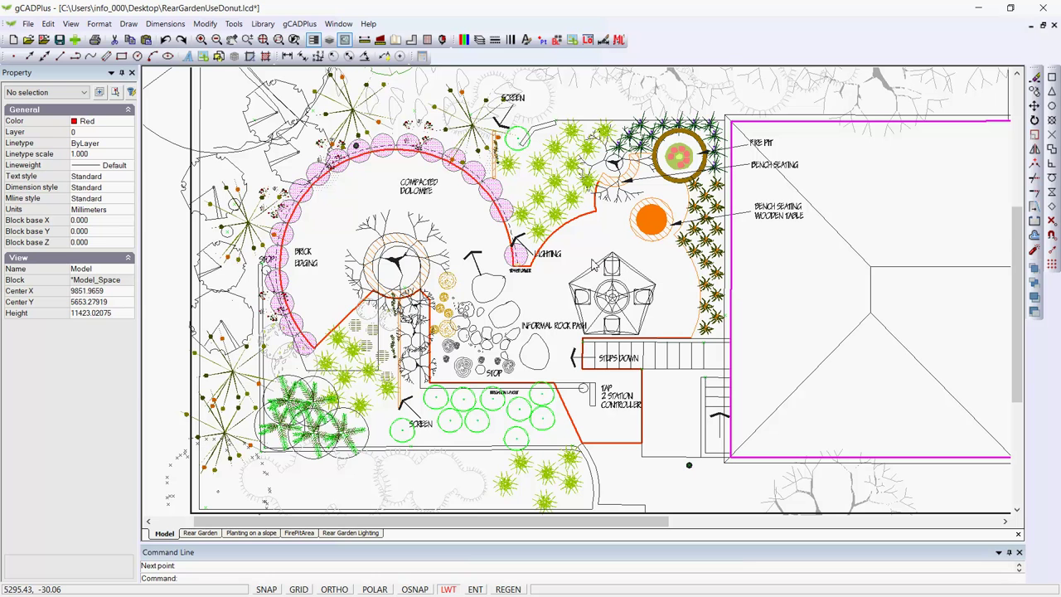
Step: Zoom in on the compacted dolomite area of the RearGardenUseDonut garden plan
{"action": "scroll", "coordinate": [581, 257], "scroll_direction": "up", "scroll_amount": 2}
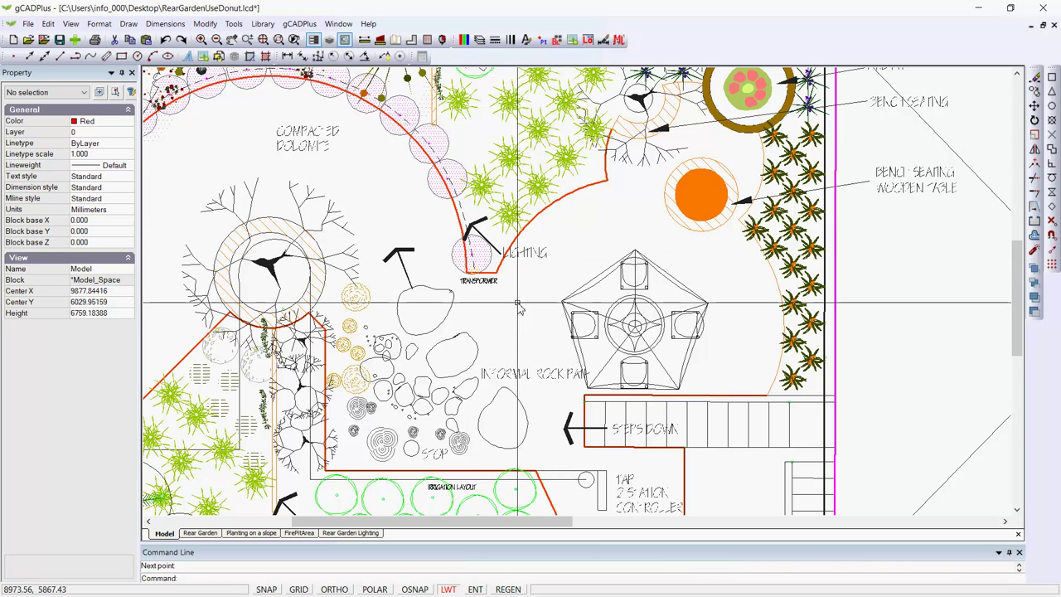
Step: Set the dolomite boundary polyline to Closed: Yes and Filled: Yes, so it shows solid red
{"action": "left_click", "coordinate": [546, 494]}
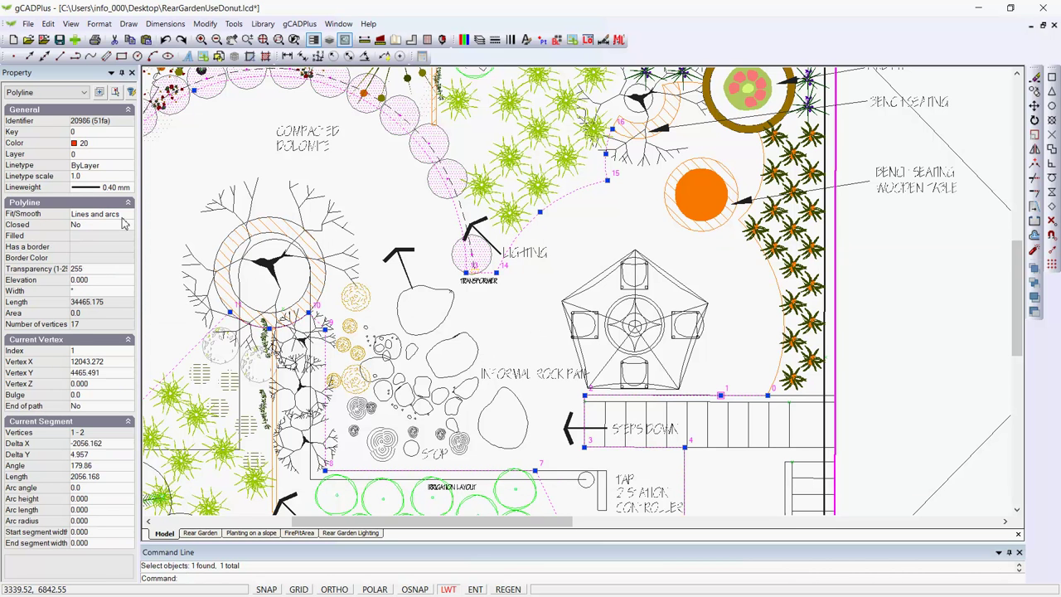
{"action": "left_click", "coordinate": [123, 227]}
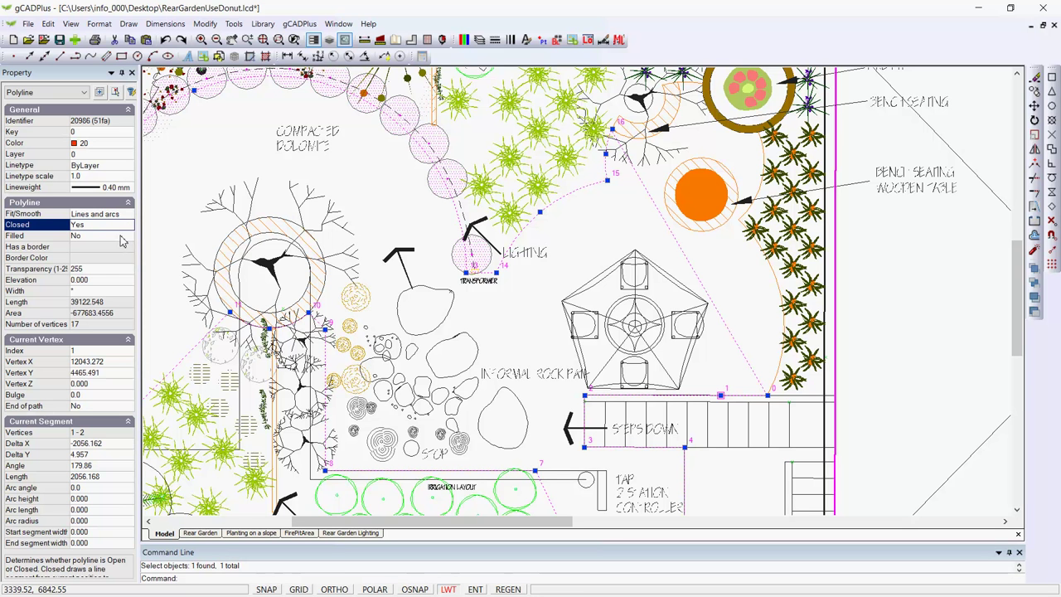
{"action": "double_click", "coordinate": [124, 235]}
{"action": "key", "text": "Escape"}
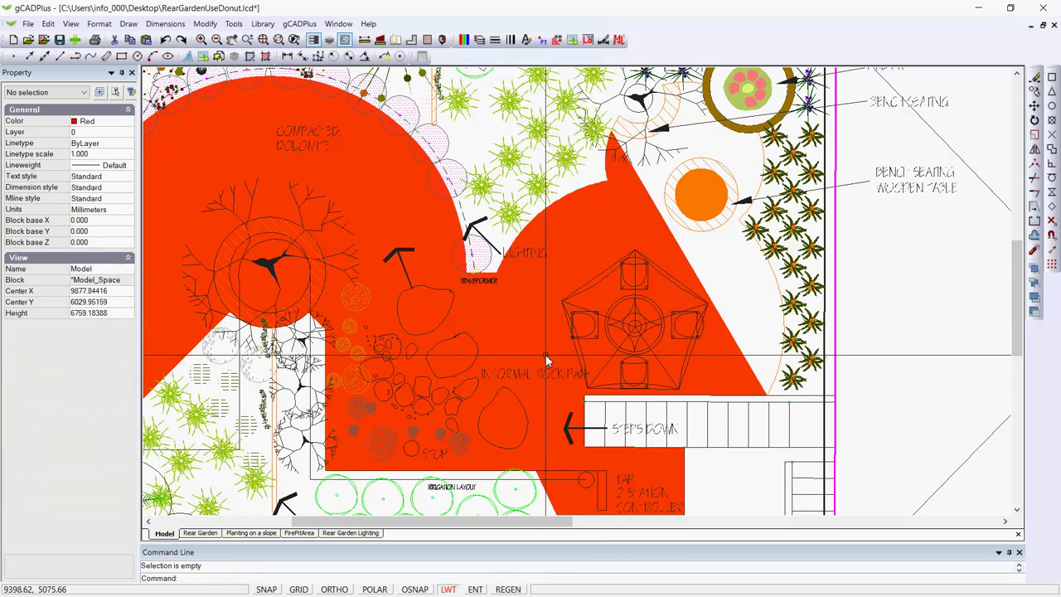
{"action": "scroll", "coordinate": [545, 357], "scroll_direction": "down", "scroll_amount": 1}
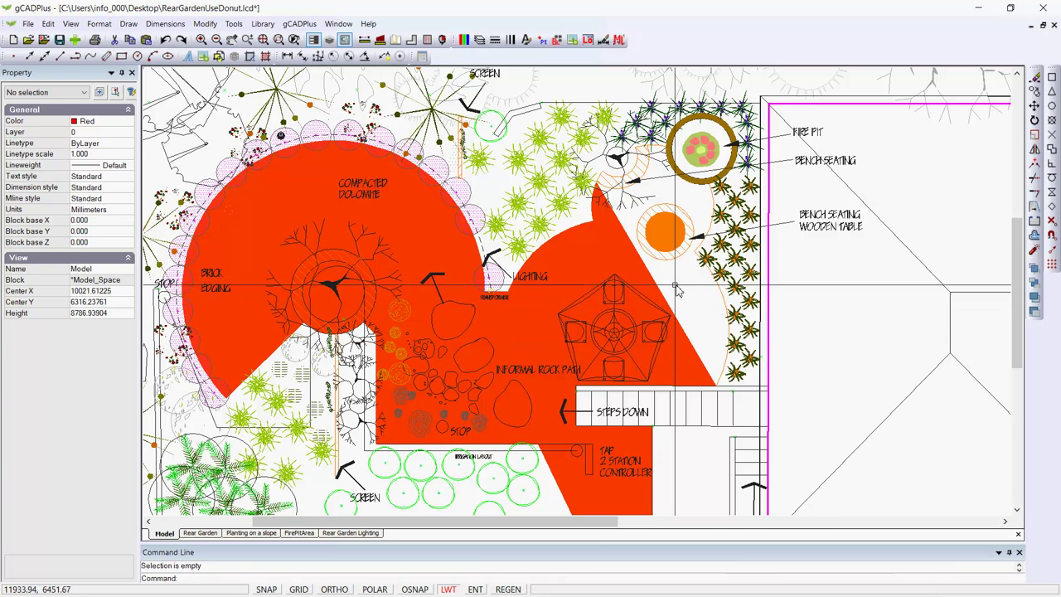
{"action": "left_click", "coordinate": [585, 272]}
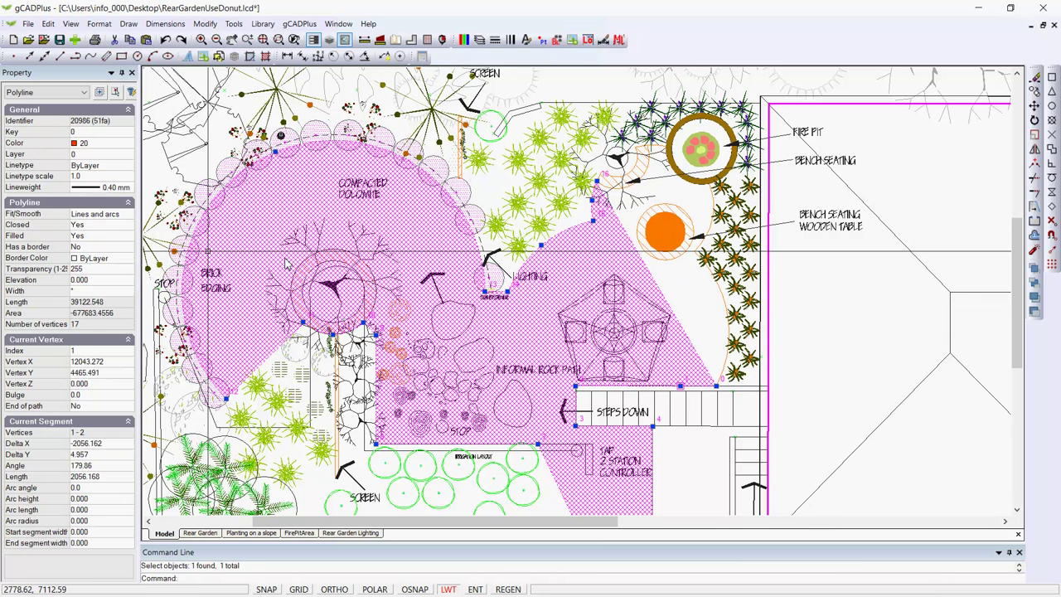
Step: Set the boundary polyline's Closed to No, removing its fill, then pan to the bench seating table
{"action": "left_click", "coordinate": [128, 218]}
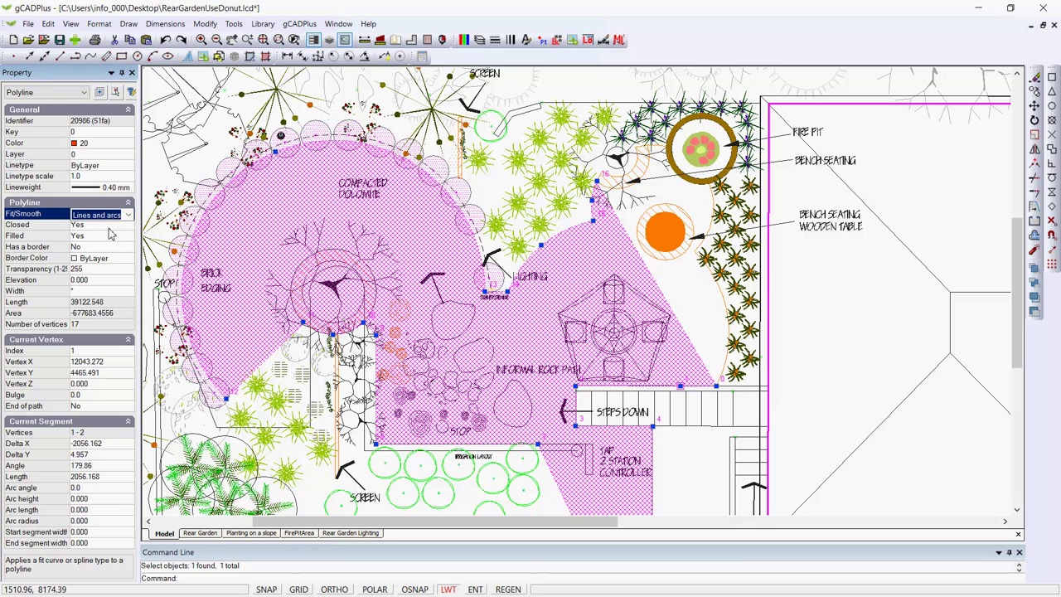
{"action": "double_click", "coordinate": [106, 225]}
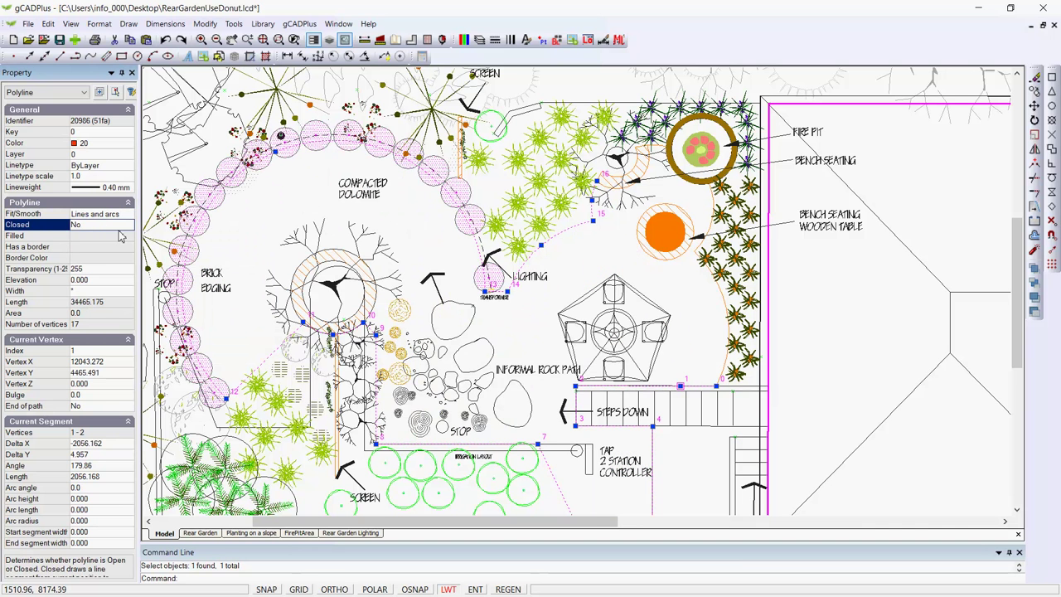
{"action": "key", "text": "Escape"}
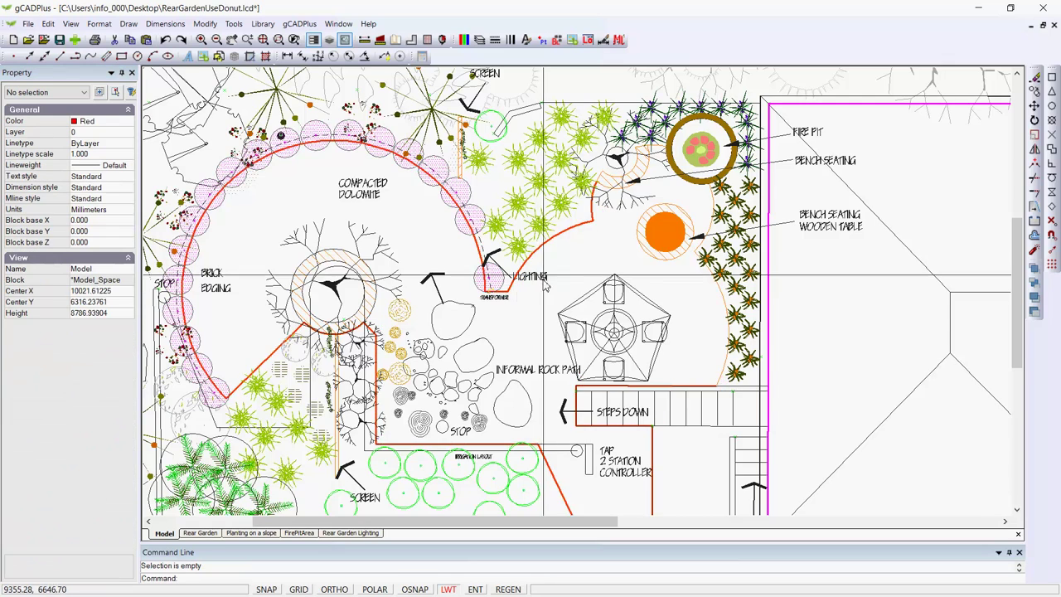
{"action": "scroll", "coordinate": [539, 277], "scroll_direction": "up", "scroll_amount": 3}
{"action": "middle_click_drag", "start_coordinate": [529, 280], "coordinate": [319, 398]}
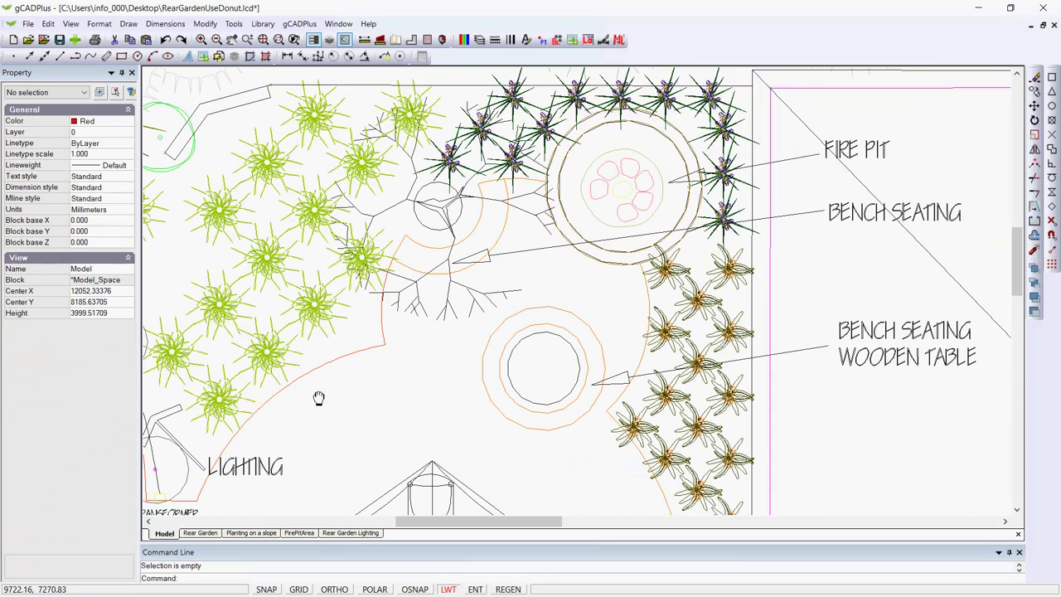
{"action": "mouse_move", "coordinate": [392, 382]}
{"action": "middle_mouse_down"}
{"action": "mouse_move", "coordinate": [317, 315]}
{"action": "mouse_move", "coordinate": [362, 308]}
{"action": "mouse_move", "coordinate": [319, 332]}
{"action": "middle_mouse_up"}
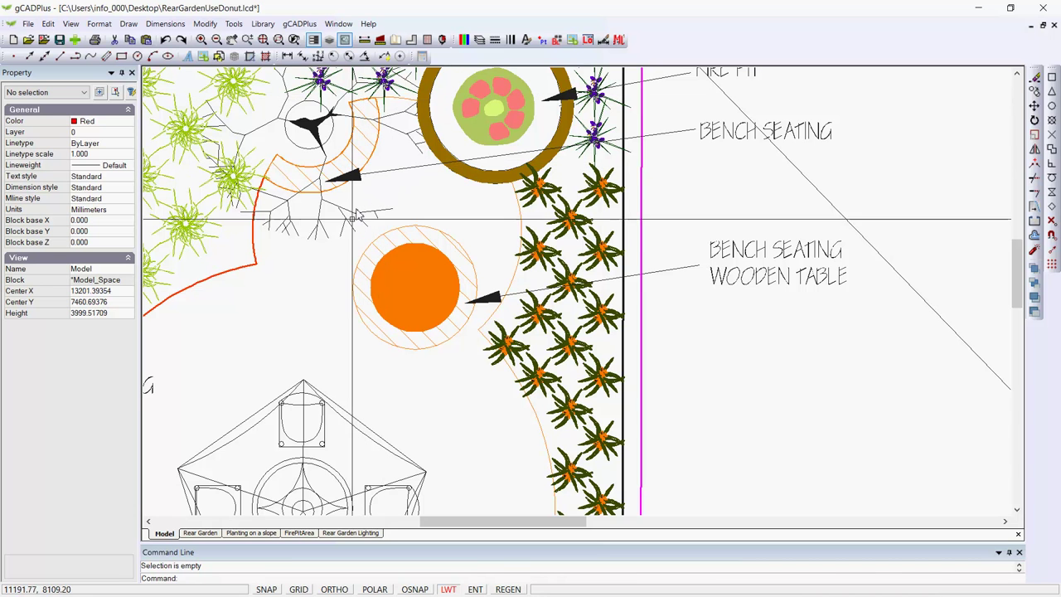
Step: Start a new polyline and switch it to drawing arc segments
{"action": "left_click", "coordinate": [129, 24]}
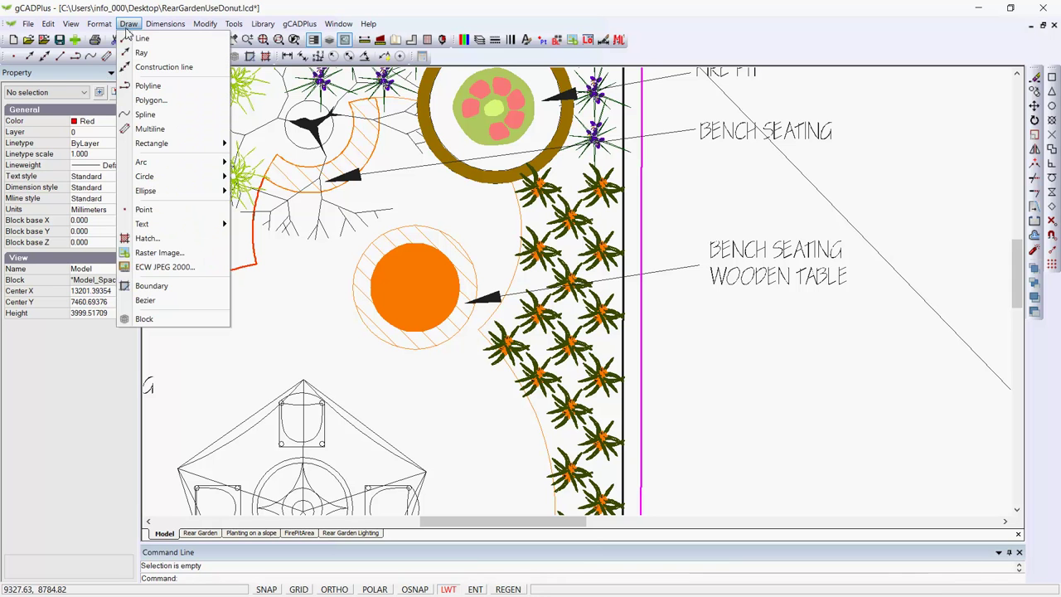
{"action": "left_click", "coordinate": [163, 87]}
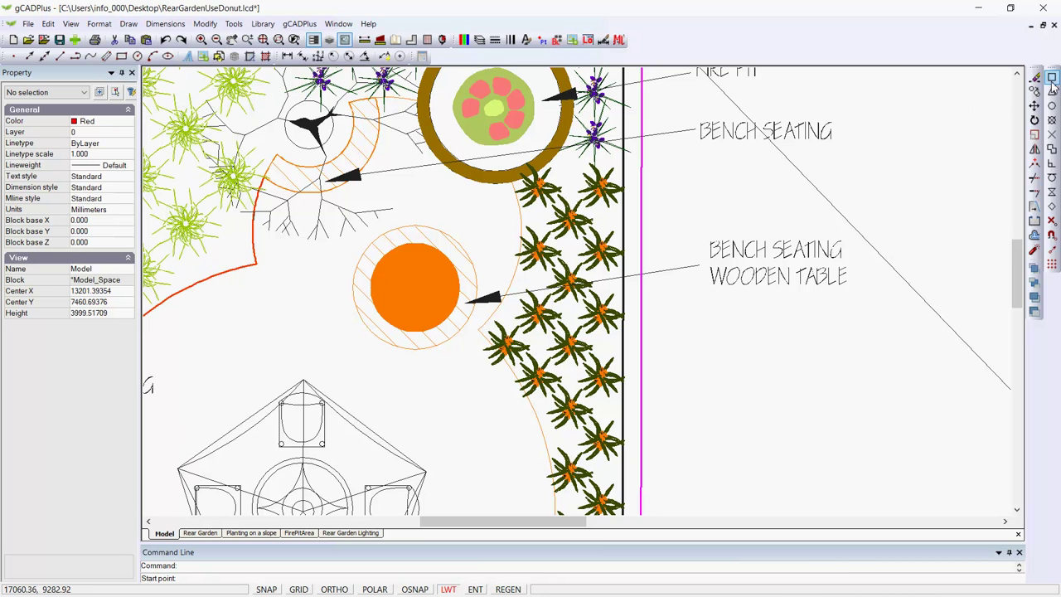
{"action": "key", "text": "F3"}
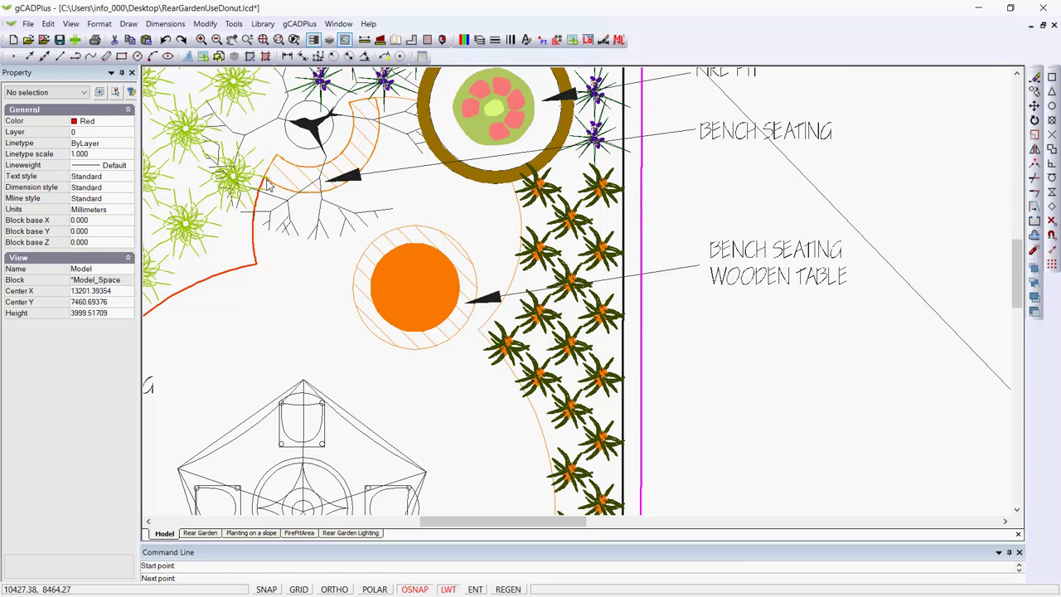
{"action": "key", "text": "F3"}
{"action": "right_click", "coordinate": [302, 204]}
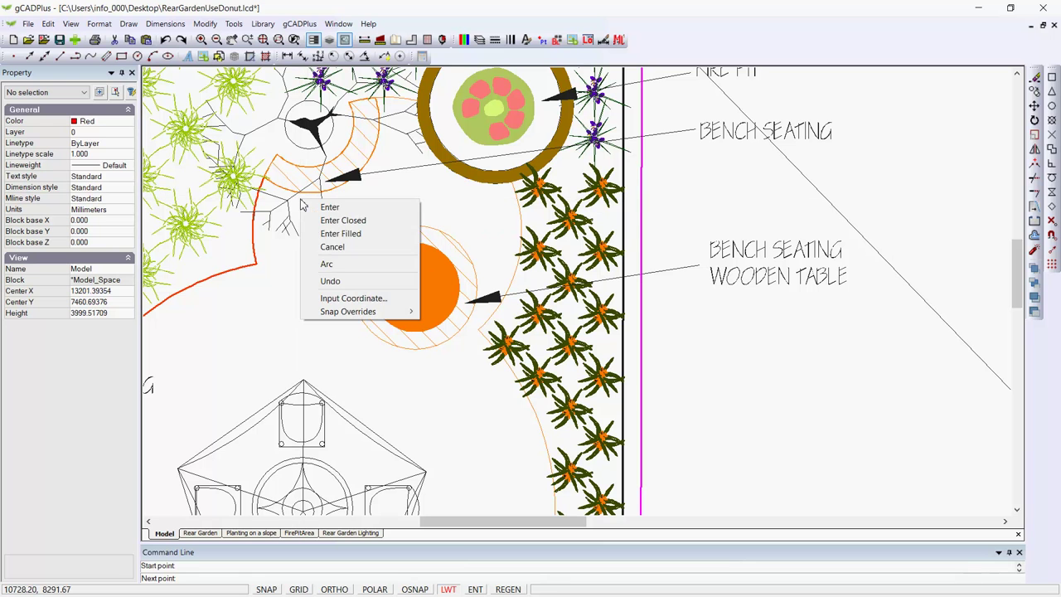
{"action": "left_click", "coordinate": [327, 266]}
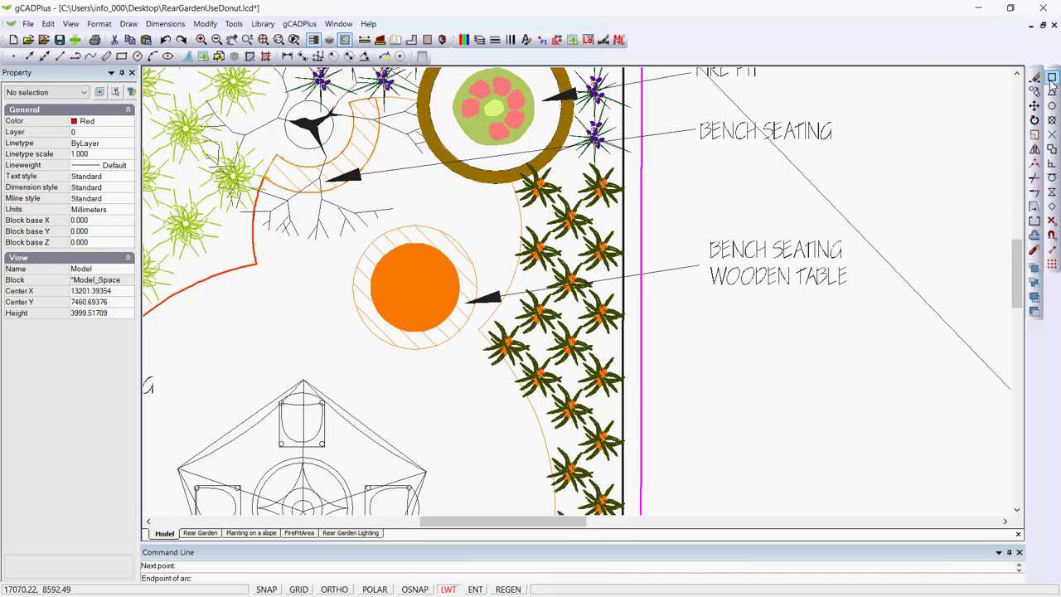
Step: End the arc polyline snapped to the orange arc's endpoint above the steps, then finish it
{"action": "key", "text": "F3"}
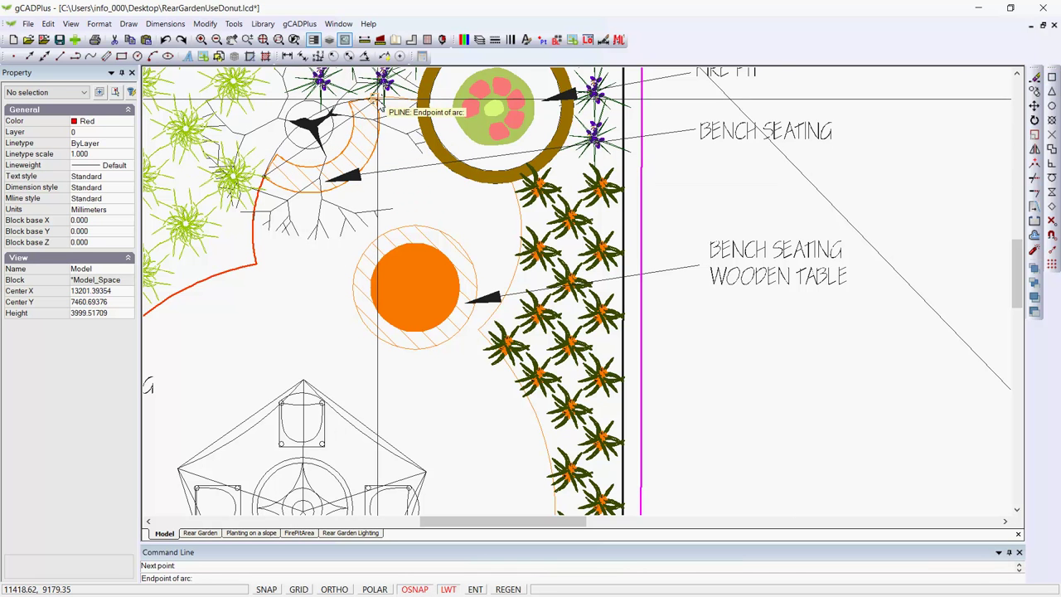
{"action": "key", "text": "F3"}
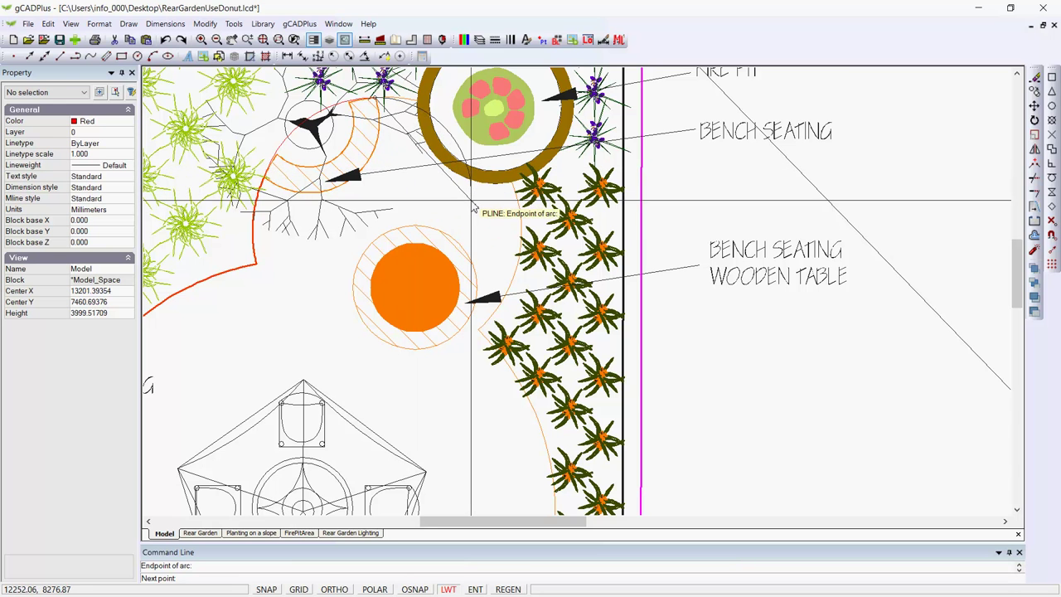
{"action": "left_click", "coordinate": [1051, 79]}
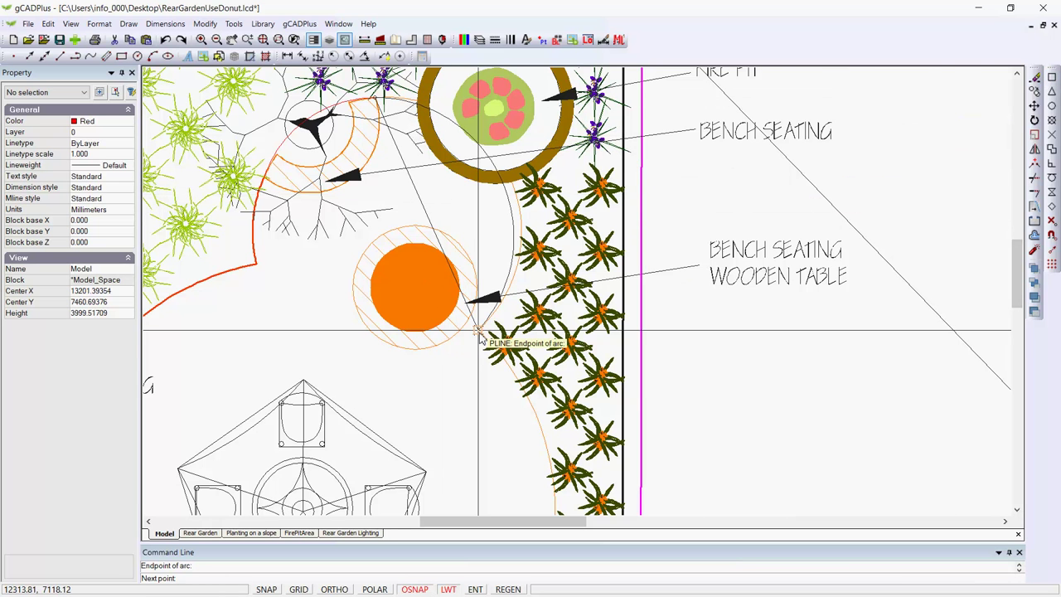
{"action": "key", "text": "F3"}
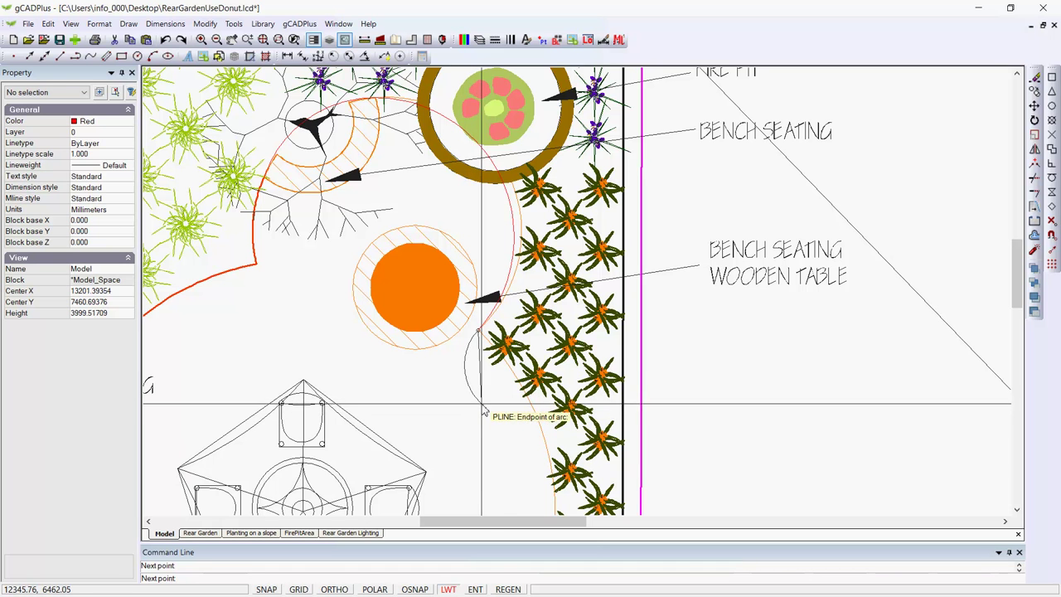
{"action": "middle_click_drag", "start_coordinate": [504, 410], "coordinate": [481, 282]}
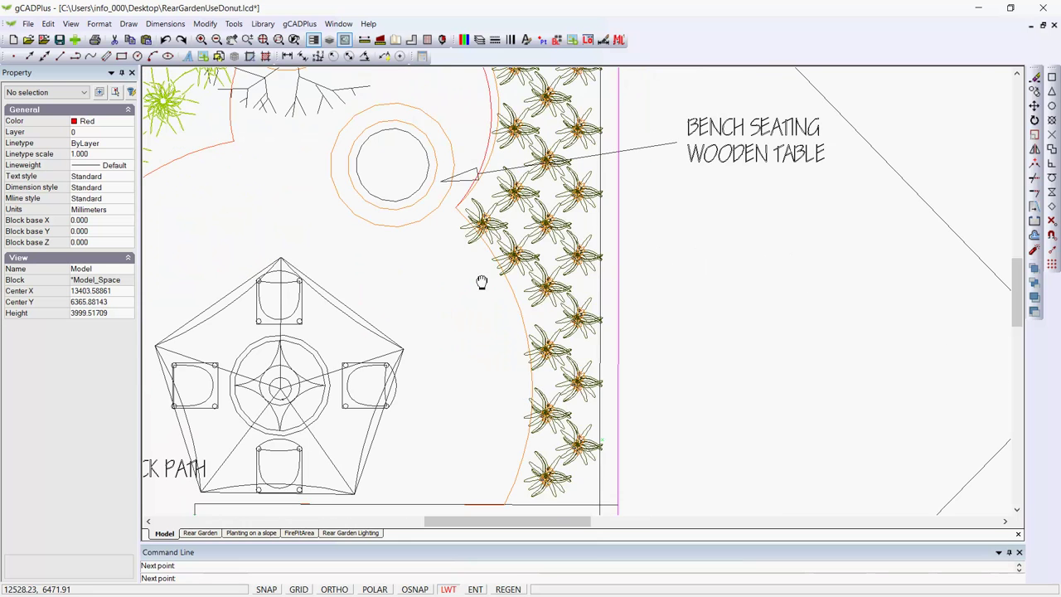
{"action": "middle_click_drag", "start_coordinate": [518, 396], "coordinate": [504, 217]}
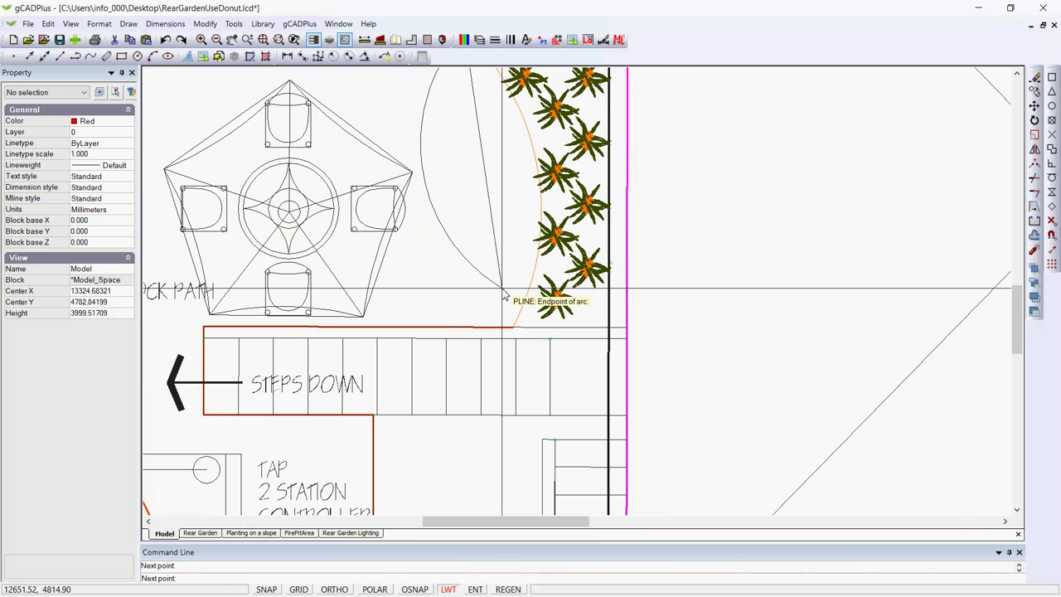
{"action": "left_click", "coordinate": [1053, 77]}
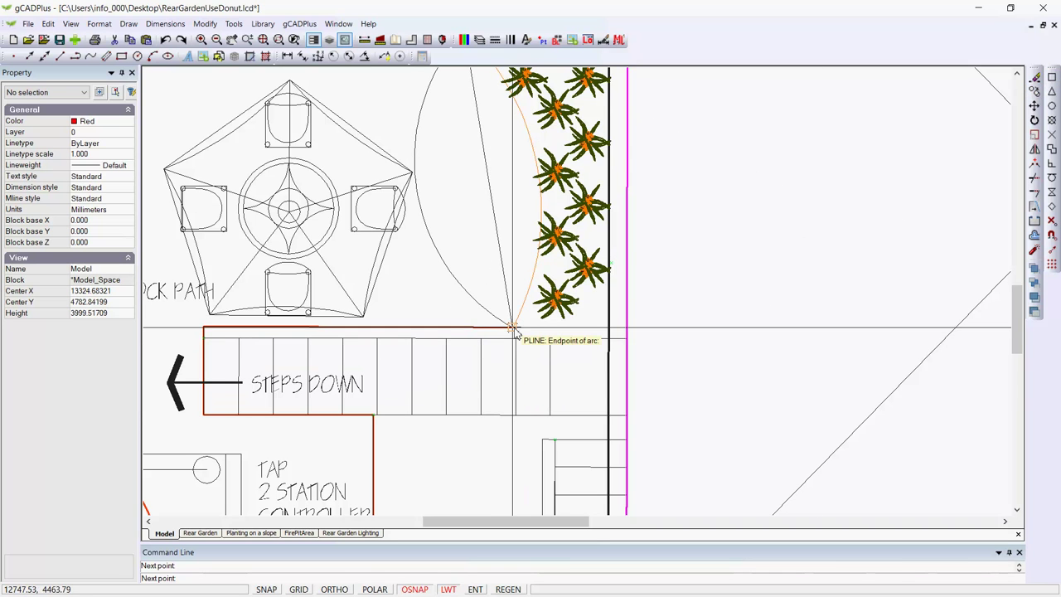
{"action": "left_click", "coordinate": [514, 330]}
{"action": "right_click", "coordinate": [479, 267]}
{"action": "left_click", "coordinate": [500, 276]}
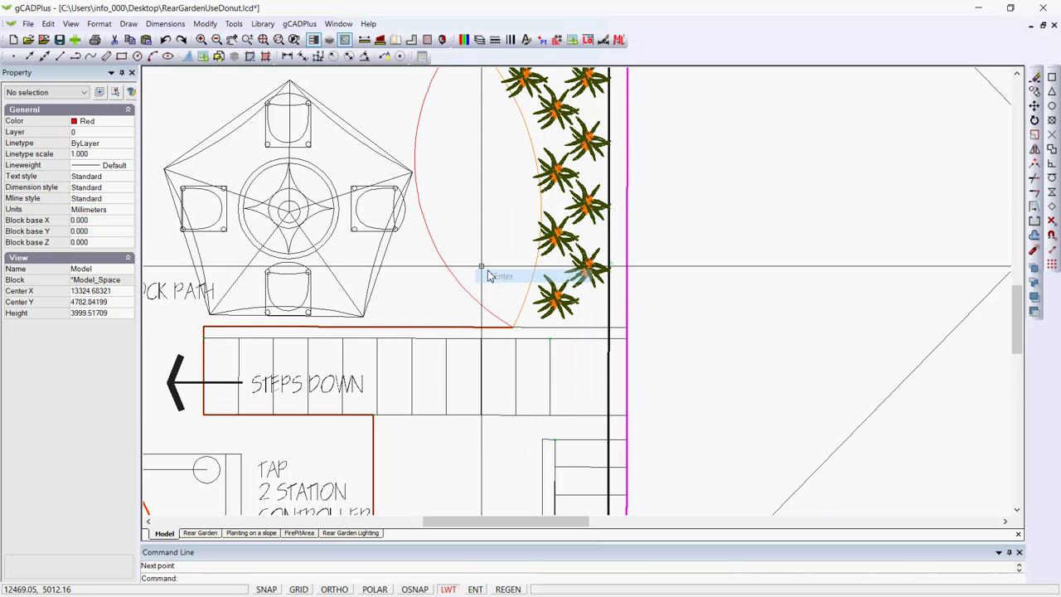
Step: Give the new red arc polyline a 0.40 mm lineweight
{"action": "left_click", "coordinate": [486, 284]}
{"action": "scroll", "coordinate": [498, 289], "scroll_direction": "down", "scroll_amount": 3}
{"action": "scroll", "coordinate": [506, 290], "scroll_direction": "down", "scroll_amount": 1}
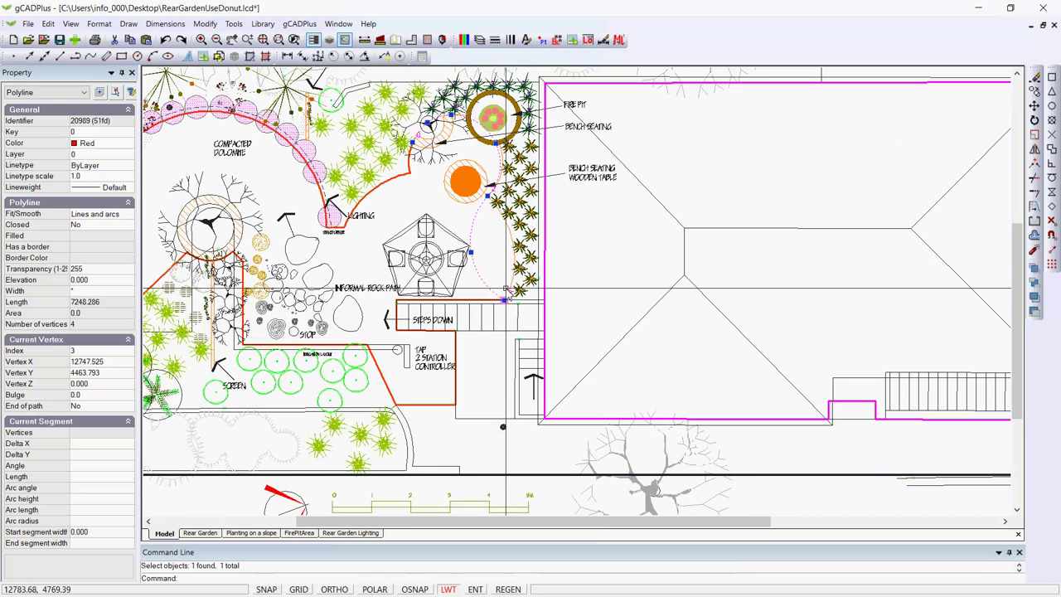
{"action": "left_click", "coordinate": [131, 189]}
{"action": "left_click", "coordinate": [128, 188]}
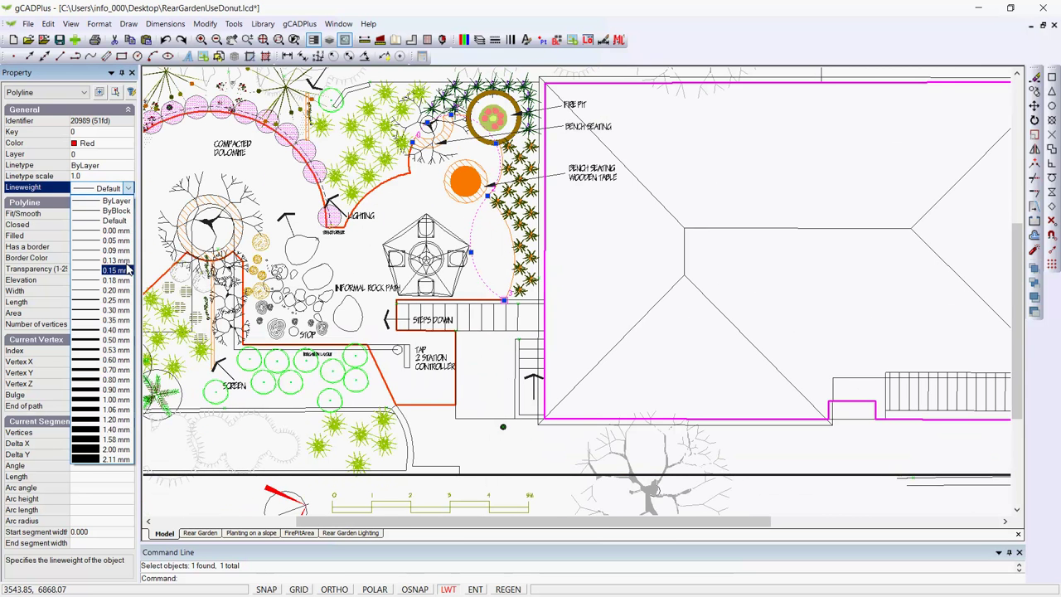
{"action": "left_click", "coordinate": [94, 329]}
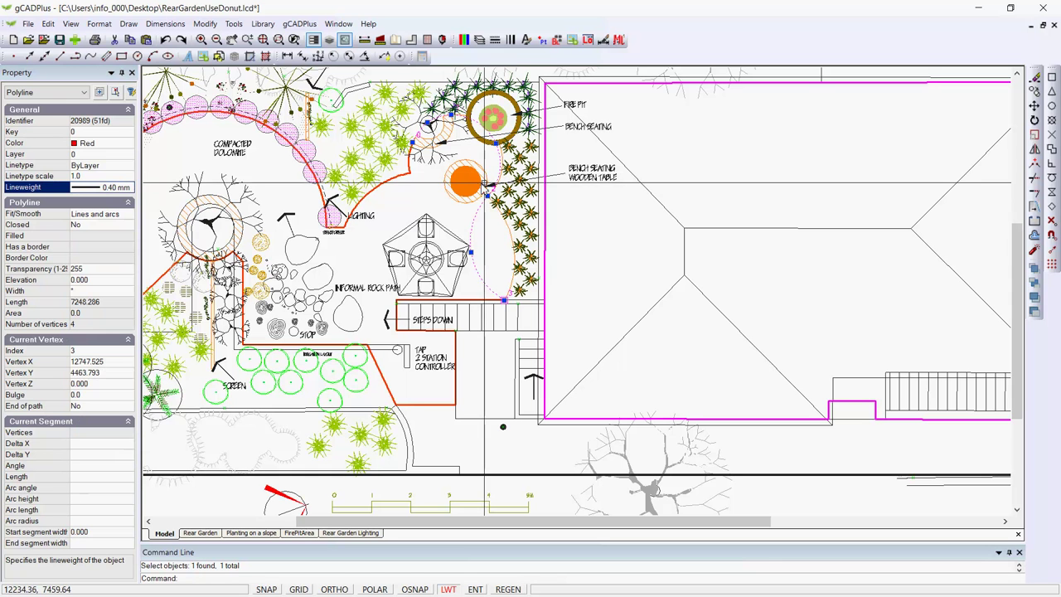
{"action": "key", "text": "Escape"}
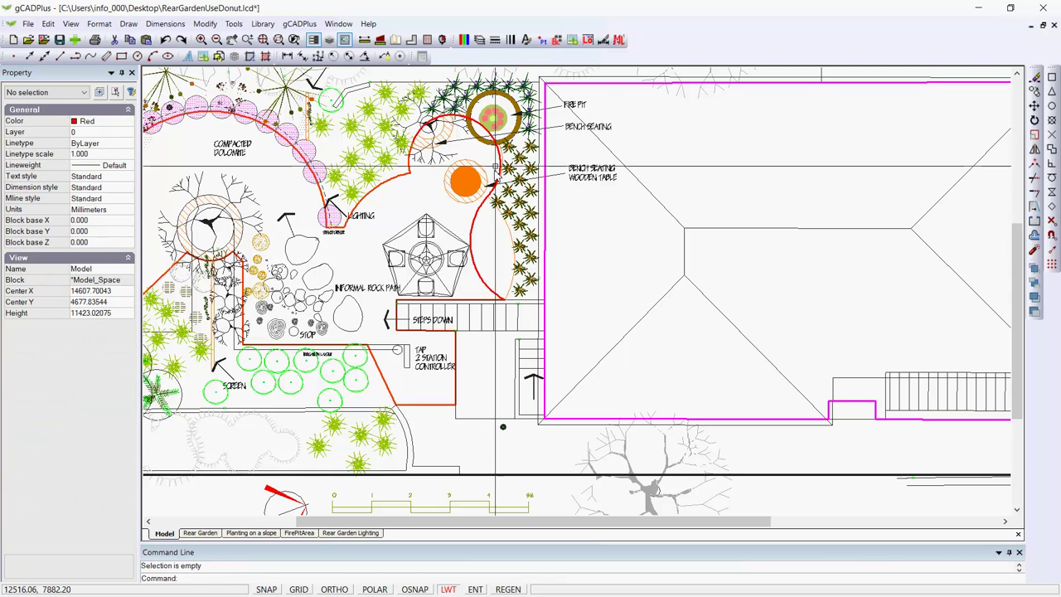
{"action": "scroll", "coordinate": [448, 162], "scroll_direction": "up", "scroll_amount": 1}
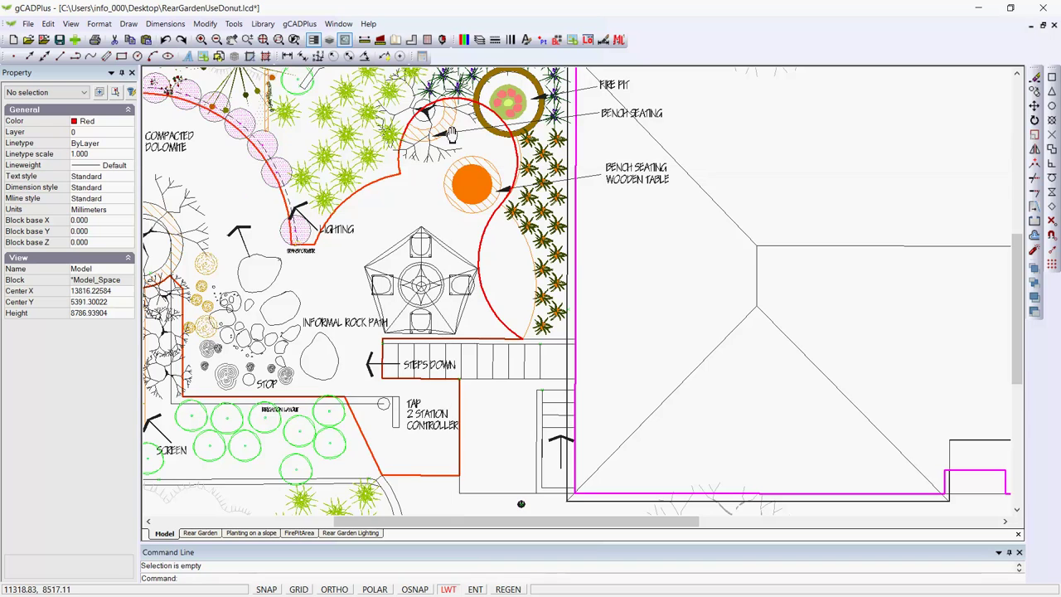
{"action": "middle_click_drag", "start_coordinate": [452, 141], "coordinate": [457, 245]}
{"action": "scroll", "coordinate": [460, 232], "scroll_direction": "up", "scroll_amount": 2}
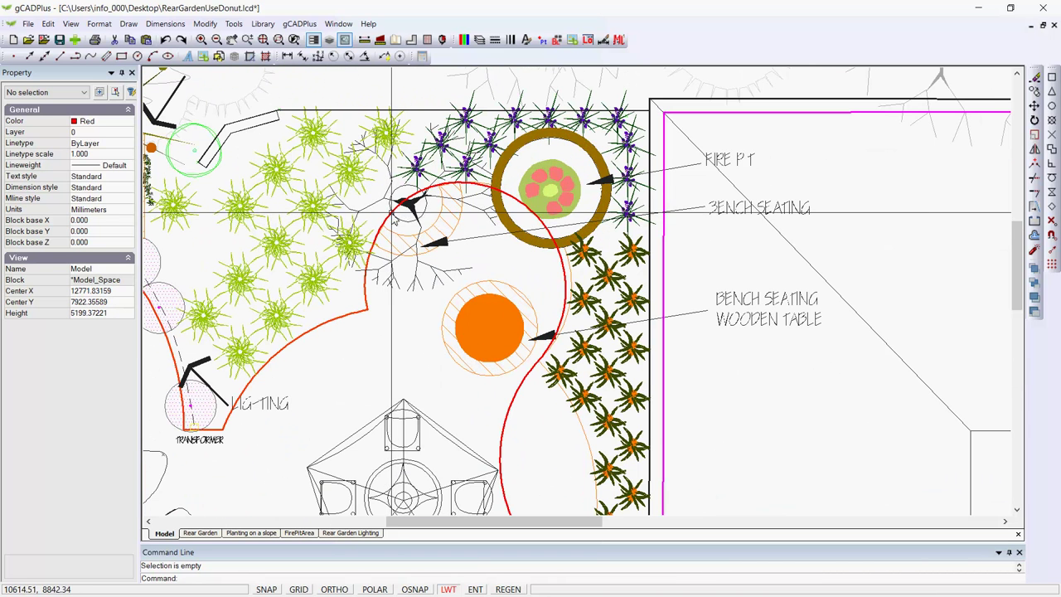
Step: Extend the red polyline with an arc ending at the fire pit's lower edge, then unselect all
{"action": "left_click", "coordinate": [396, 208]}
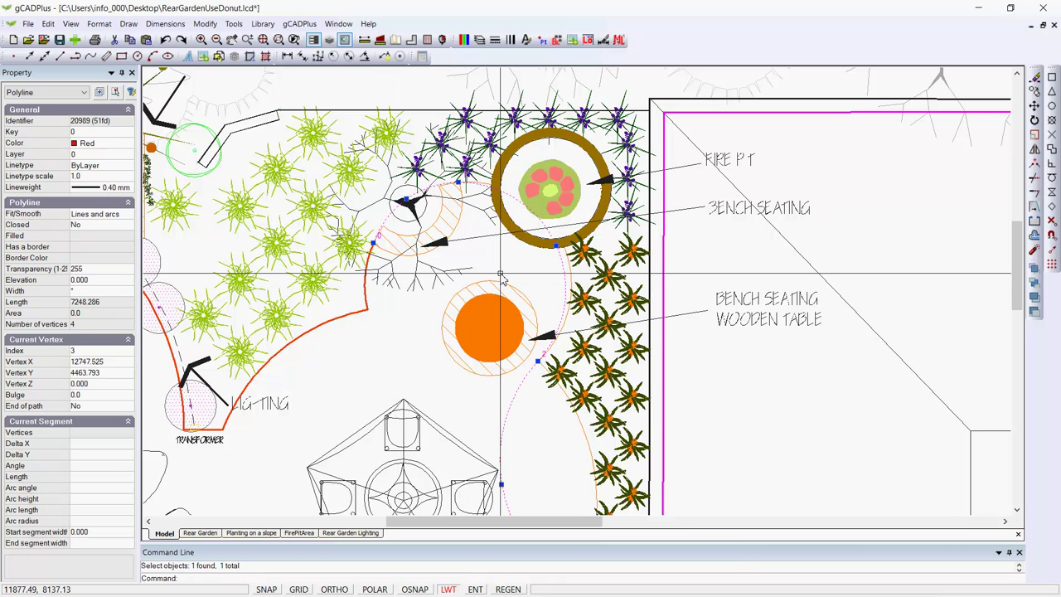
{"action": "scroll", "coordinate": [456, 238], "scroll_direction": "up", "scroll_amount": 3}
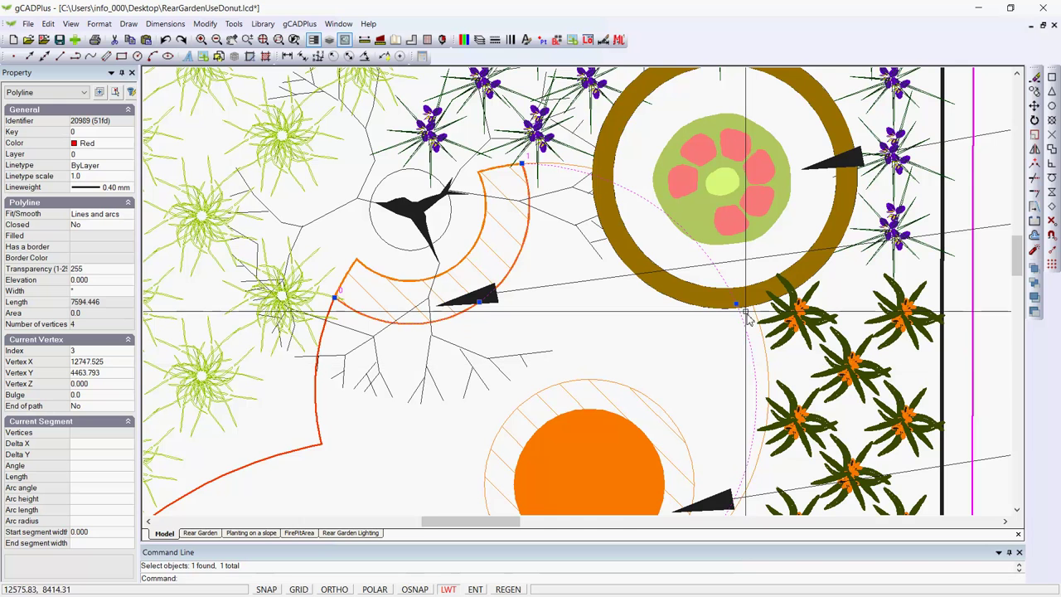
{"action": "middle_click_drag", "start_coordinate": [712, 366], "coordinate": [528, 287]}
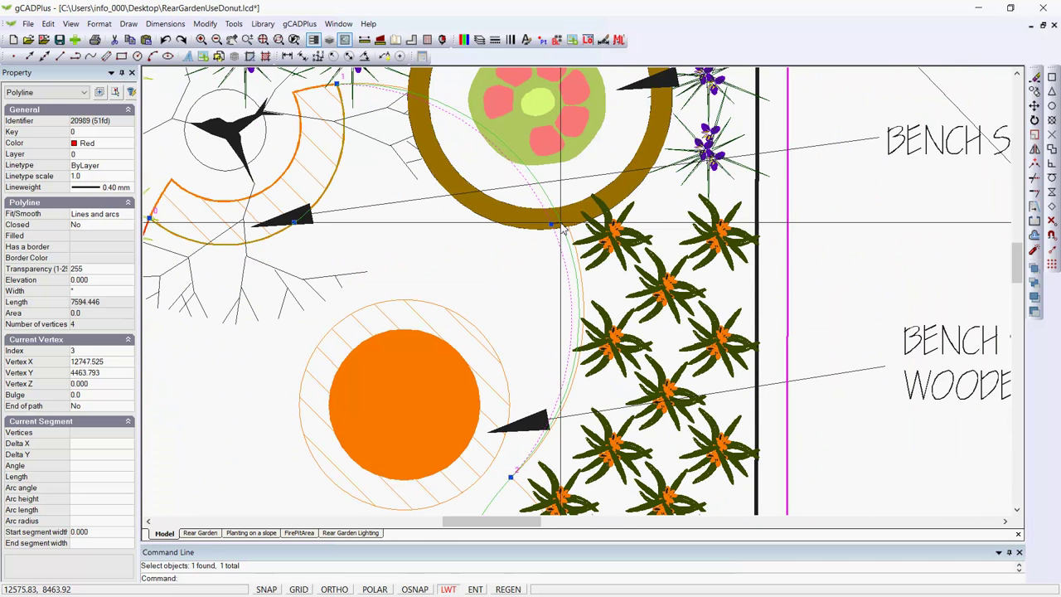
{"action": "left_click", "coordinate": [563, 221]}
{"action": "scroll", "coordinate": [454, 348], "scroll_direction": "down", "scroll_amount": 4}
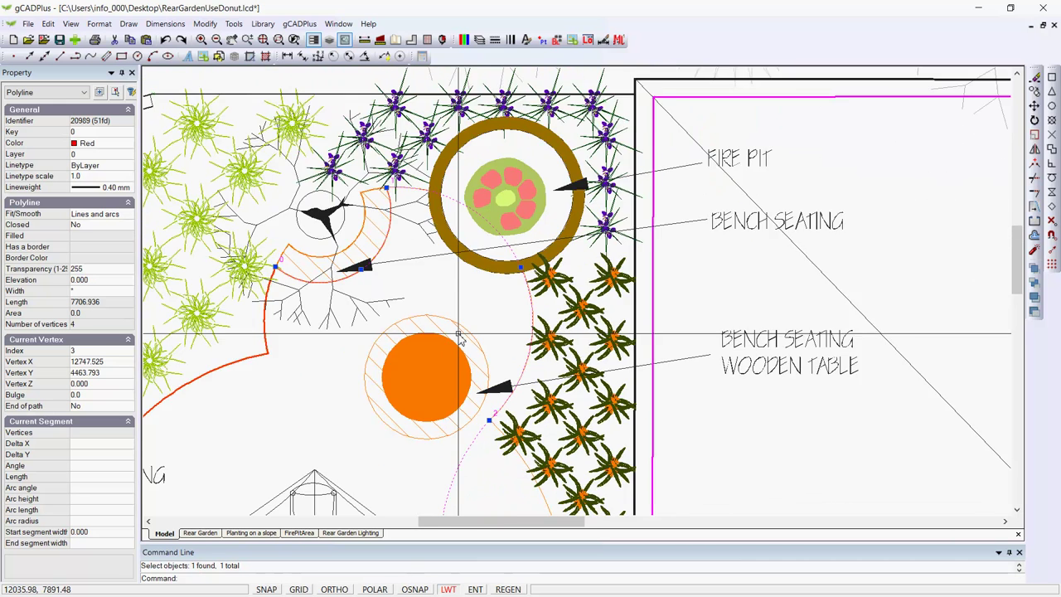
{"action": "middle_click_drag", "start_coordinate": [450, 497], "coordinate": [457, 393]}
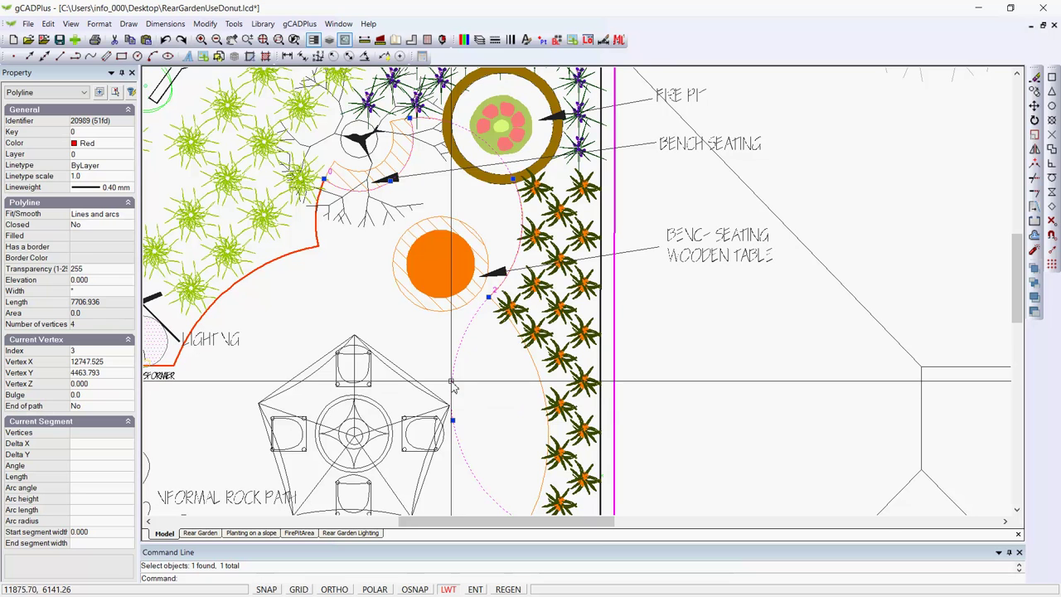
{"action": "right_click", "coordinate": [500, 405]}
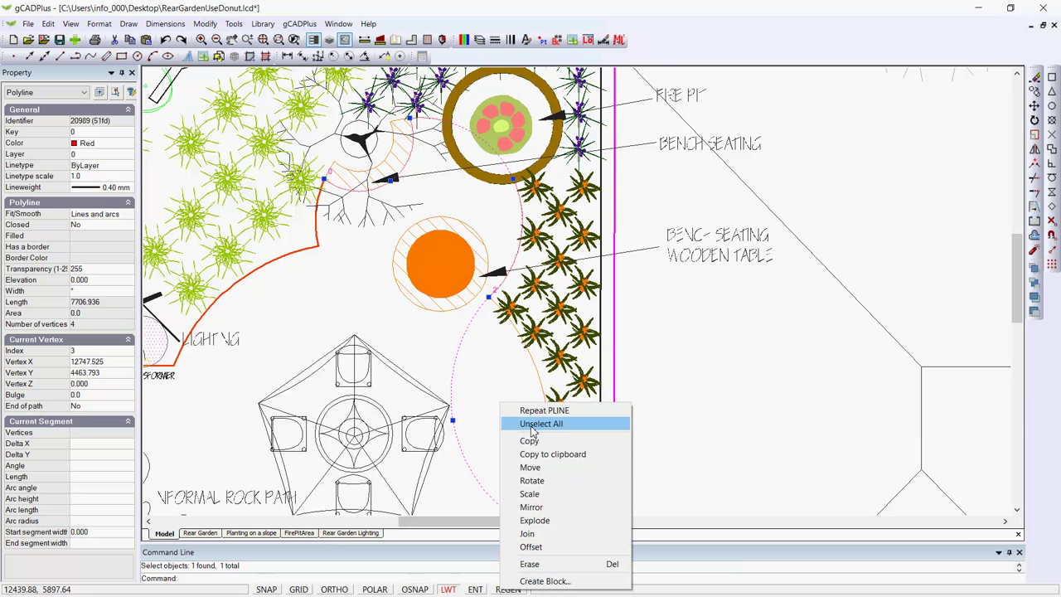
{"action": "left_click", "coordinate": [531, 425]}
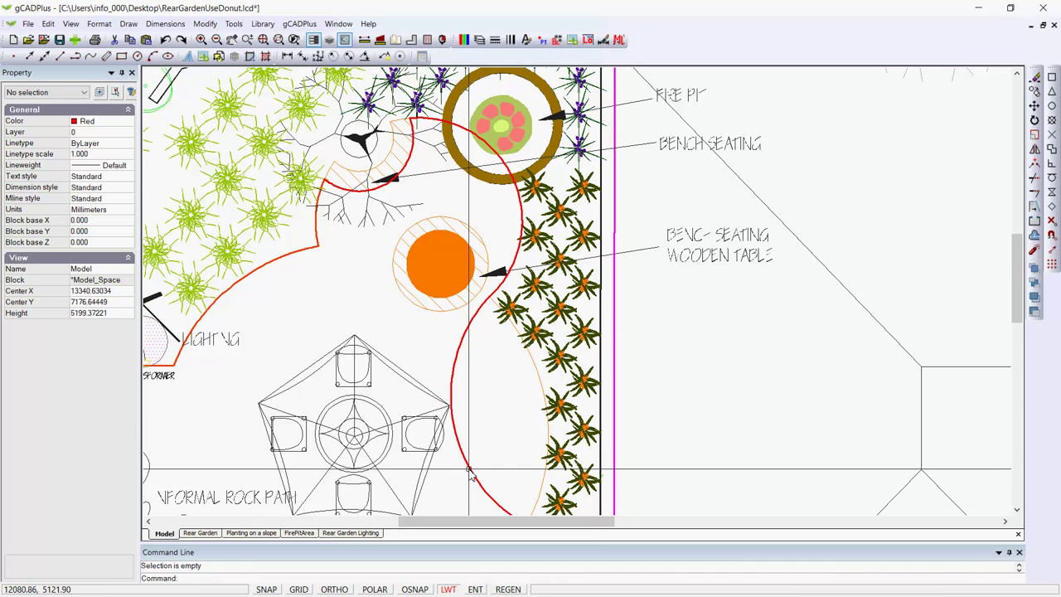
Step: Move the red arc polyline's lower vertex to tighten its curve past the pentagon seating
{"action": "left_click", "coordinate": [469, 475]}
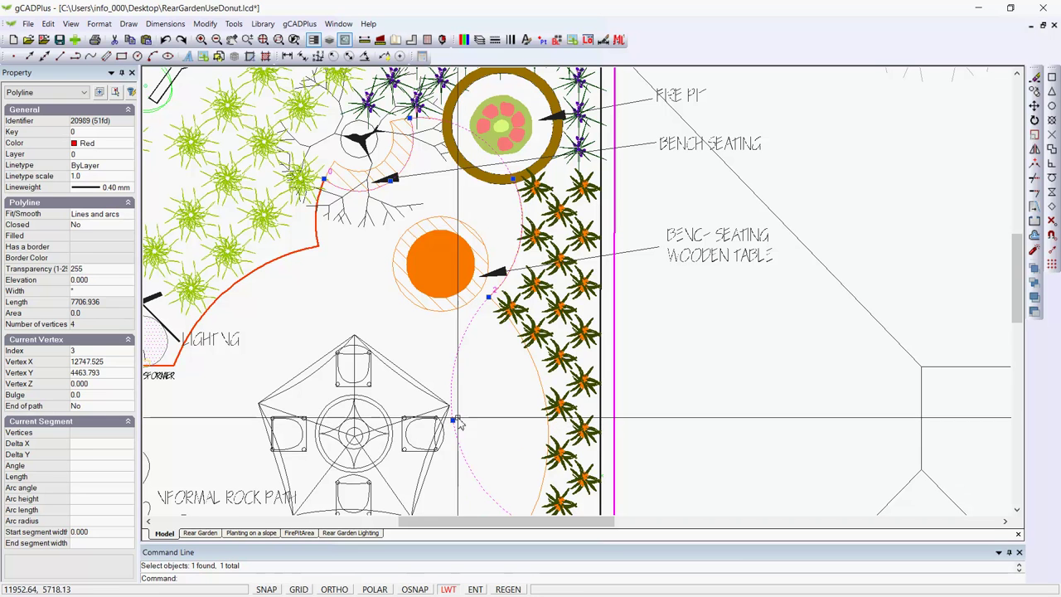
{"action": "left_click", "coordinate": [453, 420]}
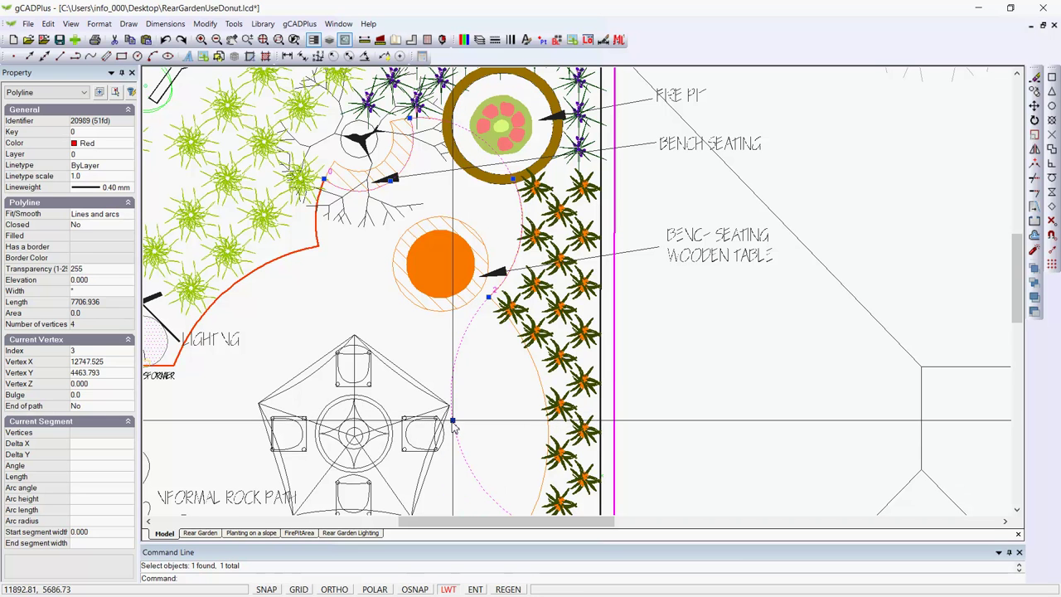
{"action": "left_click", "coordinate": [547, 410]}
{"action": "scroll", "coordinate": [522, 378], "scroll_direction": "down", "scroll_amount": 1}
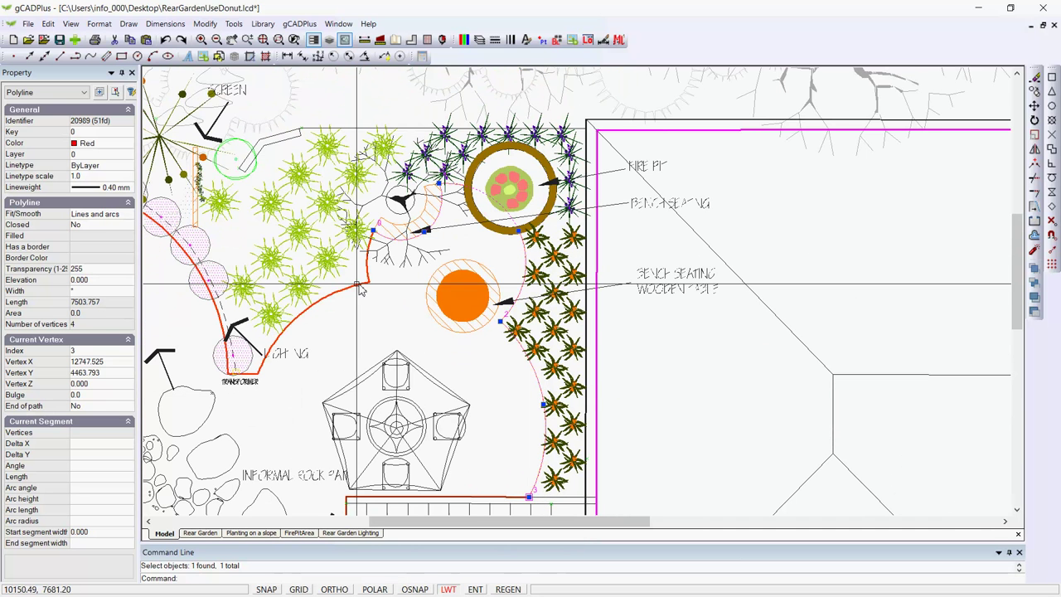
Step: Join the two red polylines into one closed 19-vertex boundary, 41968.932 long
{"action": "left_click", "coordinate": [358, 286]}
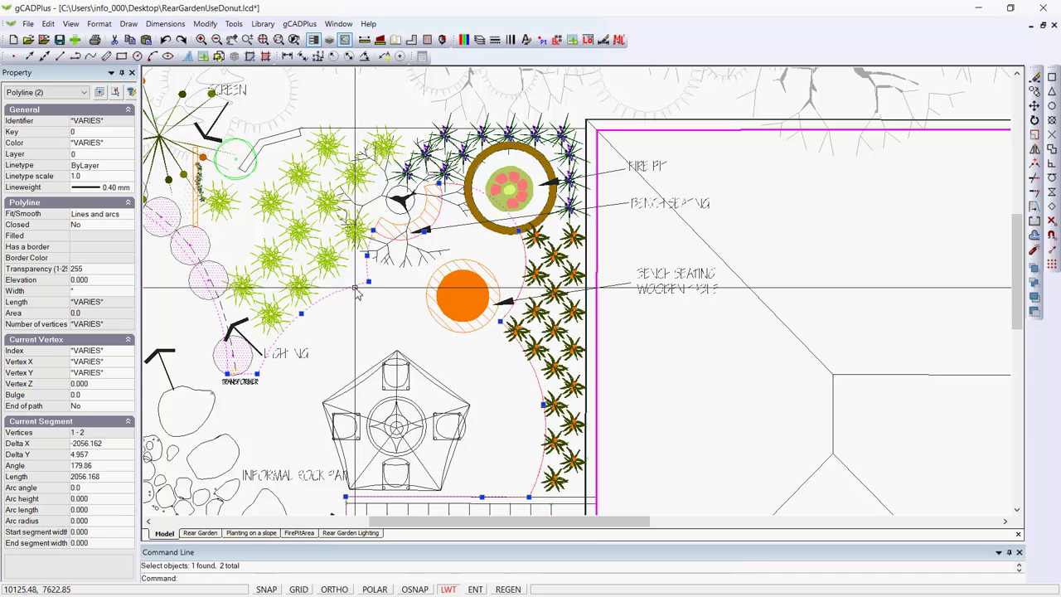
{"action": "right_click", "coordinate": [417, 348]}
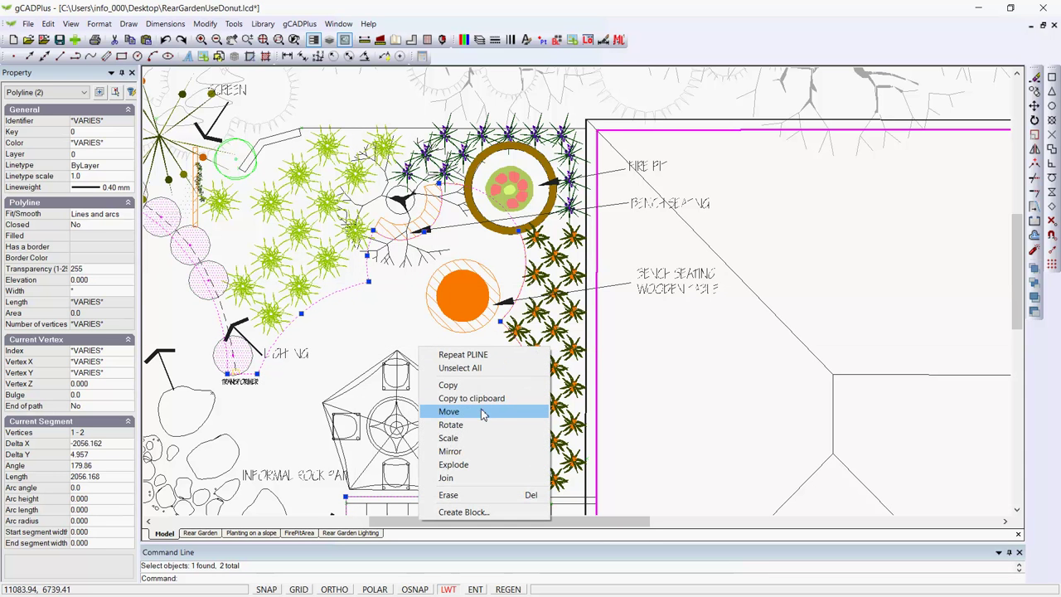
{"action": "left_click", "coordinate": [447, 478]}
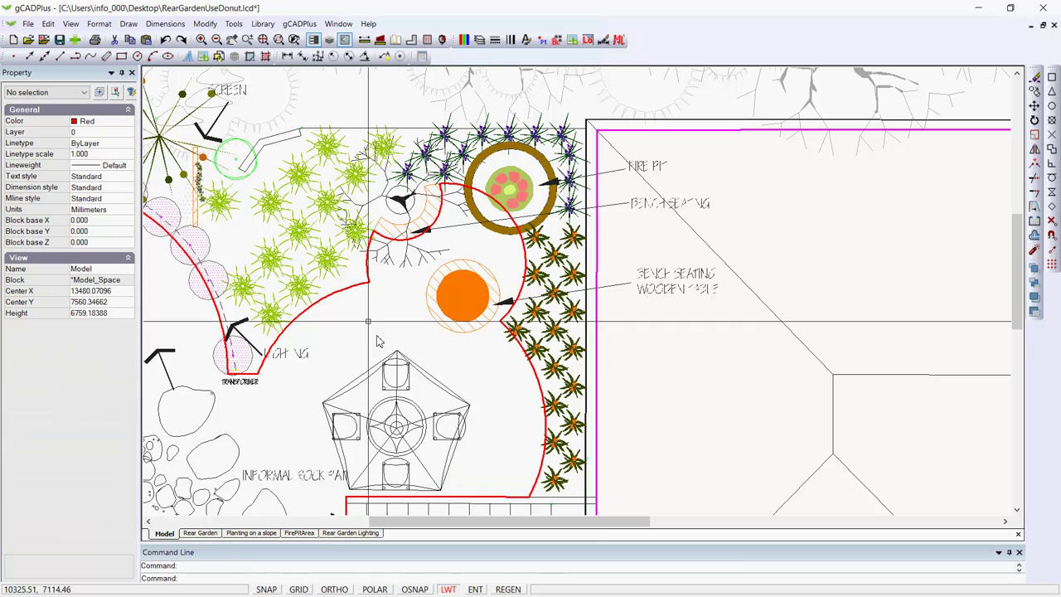
{"action": "left_click", "coordinate": [356, 288]}
{"action": "scroll", "coordinate": [546, 323], "scroll_direction": "down", "scroll_amount": 2}
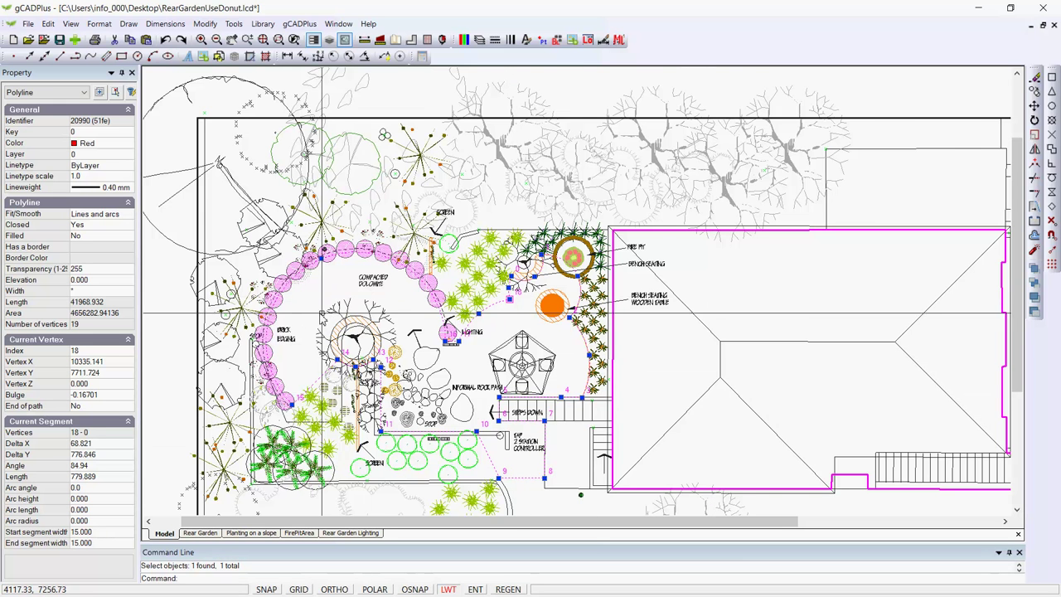
Step: Set the dolomite polyline's colour to True Color RGB 244, 236, 215
{"action": "scroll", "coordinate": [328, 306], "scroll_direction": "up", "scroll_amount": 1}
{"action": "left_click", "coordinate": [130, 145]}
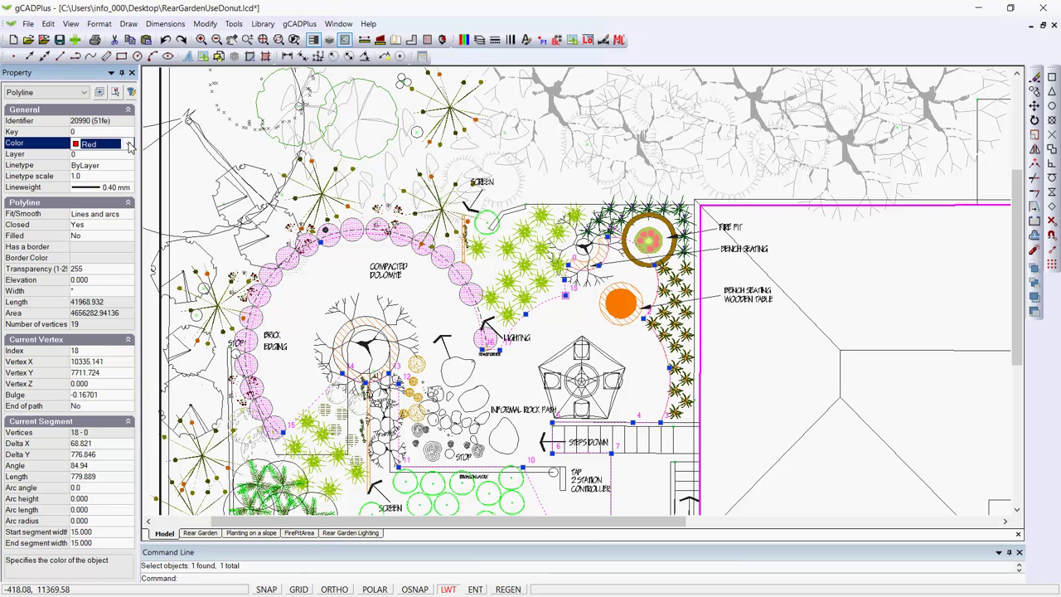
{"action": "left_click", "coordinate": [127, 144]}
{"action": "scroll", "coordinate": [126, 292], "scroll_direction": "down", "scroll_amount": 10}
{"action": "left_click", "coordinate": [95, 441]}
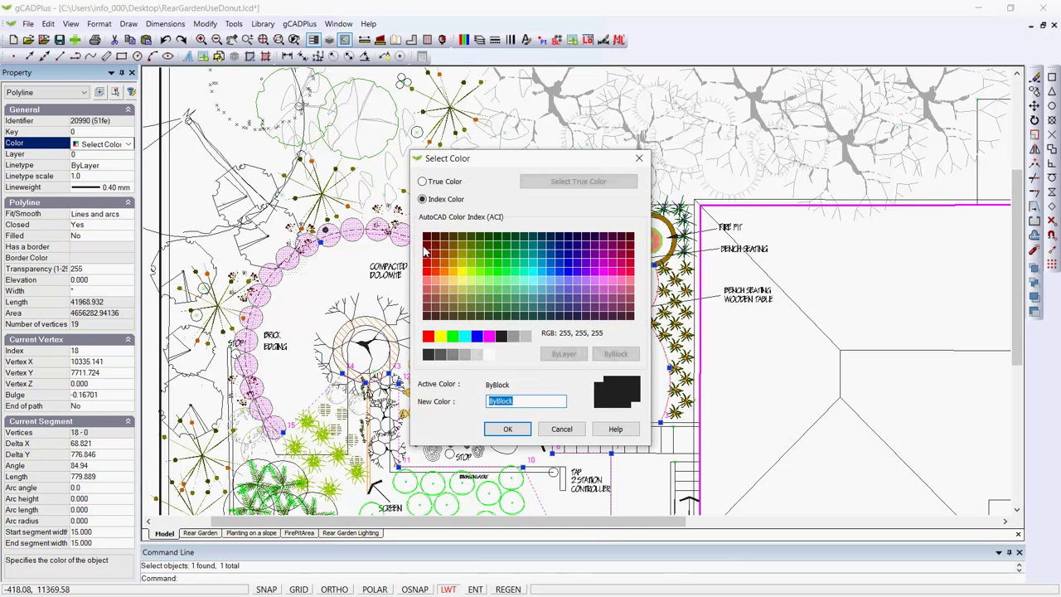
{"action": "left_click", "coordinate": [423, 182]}
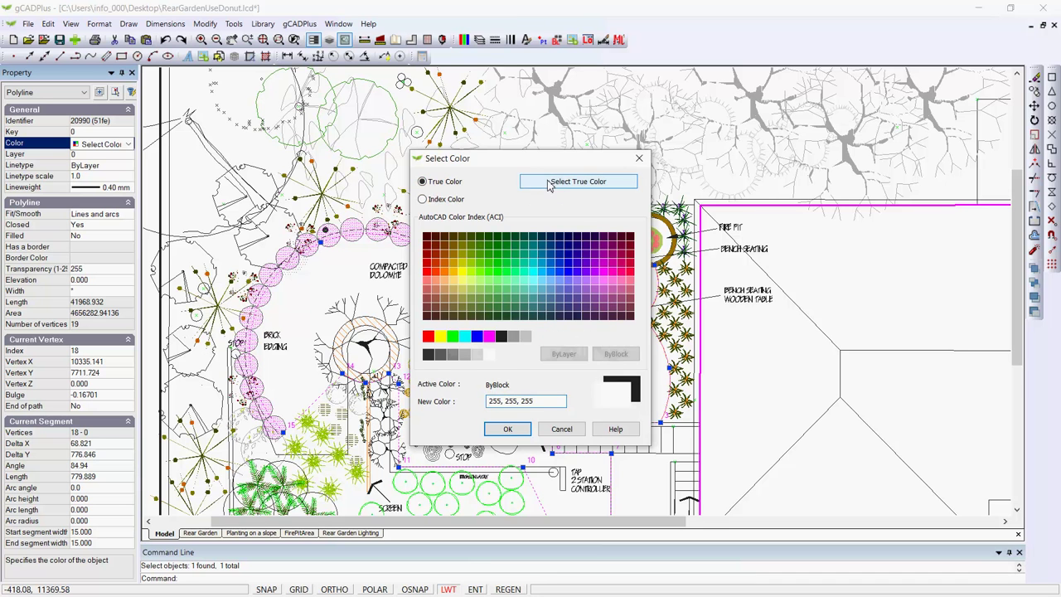
{"action": "left_click", "coordinate": [560, 182]}
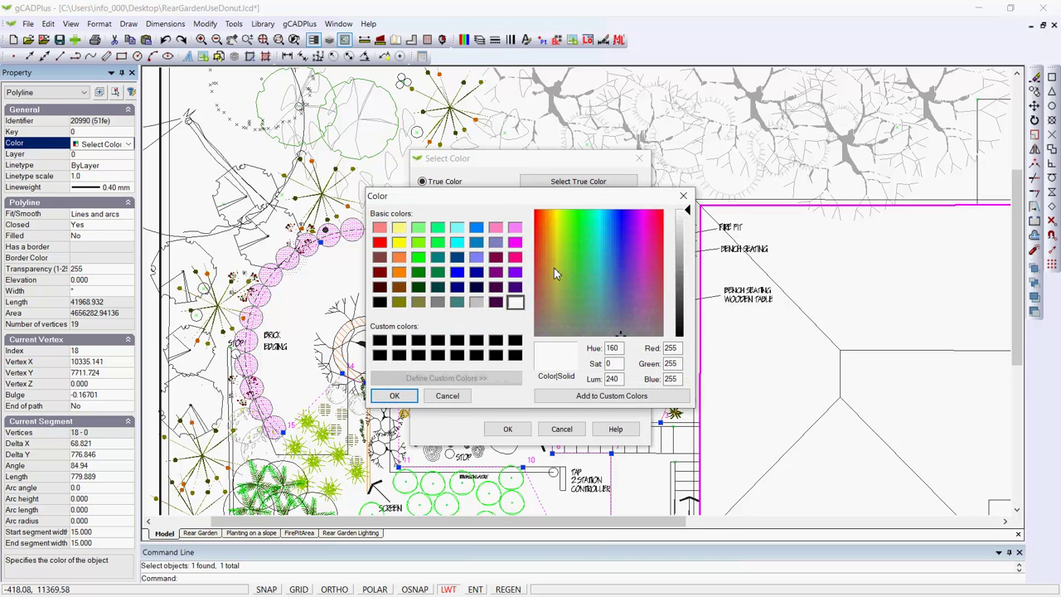
{"action": "left_click", "coordinate": [550, 265]}
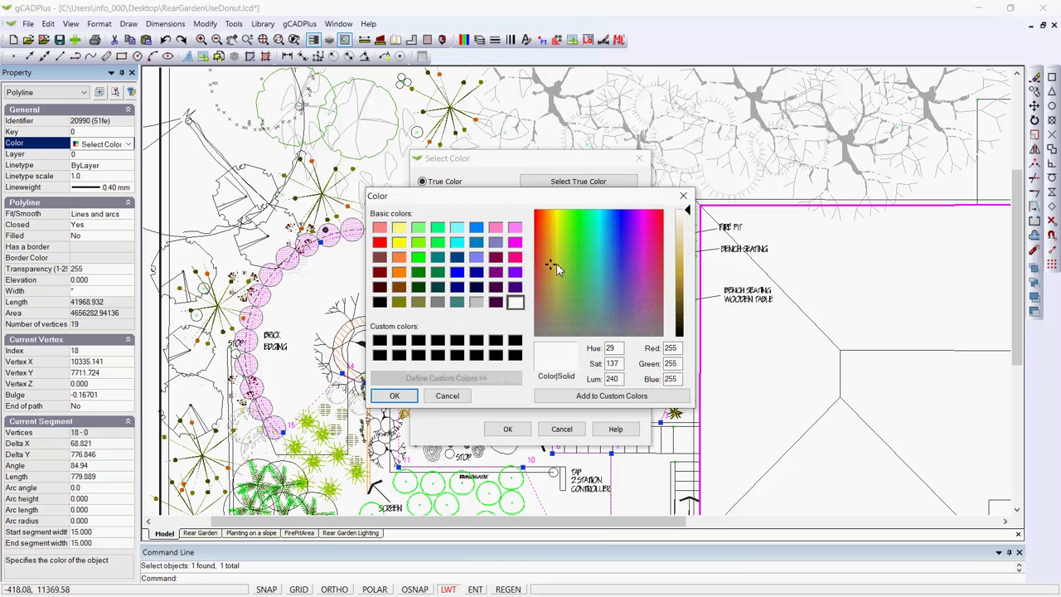
{"action": "left_click", "coordinate": [679, 222]}
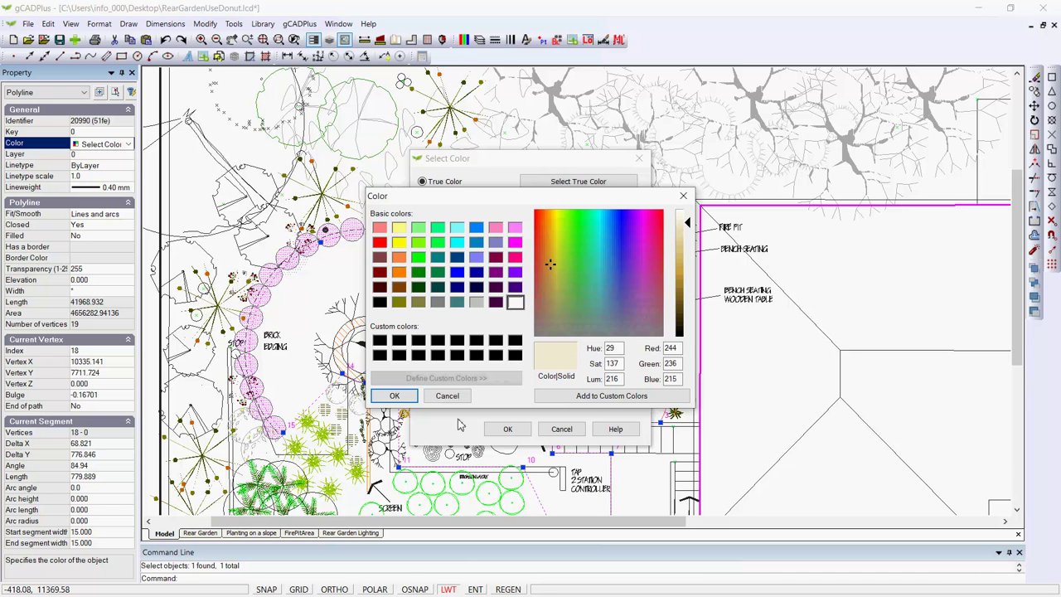
{"action": "left_click", "coordinate": [395, 395]}
{"action": "left_click", "coordinate": [507, 427]}
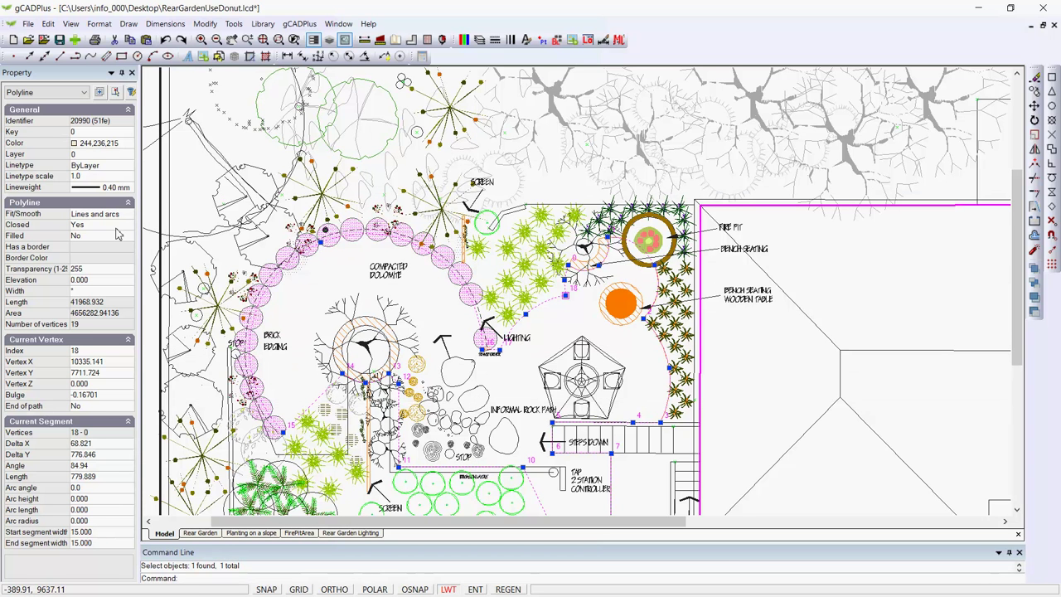
Step: Turn on Filled for the beige dolomite polyline and send it to back with Draw Order
{"action": "left_click", "coordinate": [98, 240]}
{"action": "left_click", "coordinate": [99, 257]}
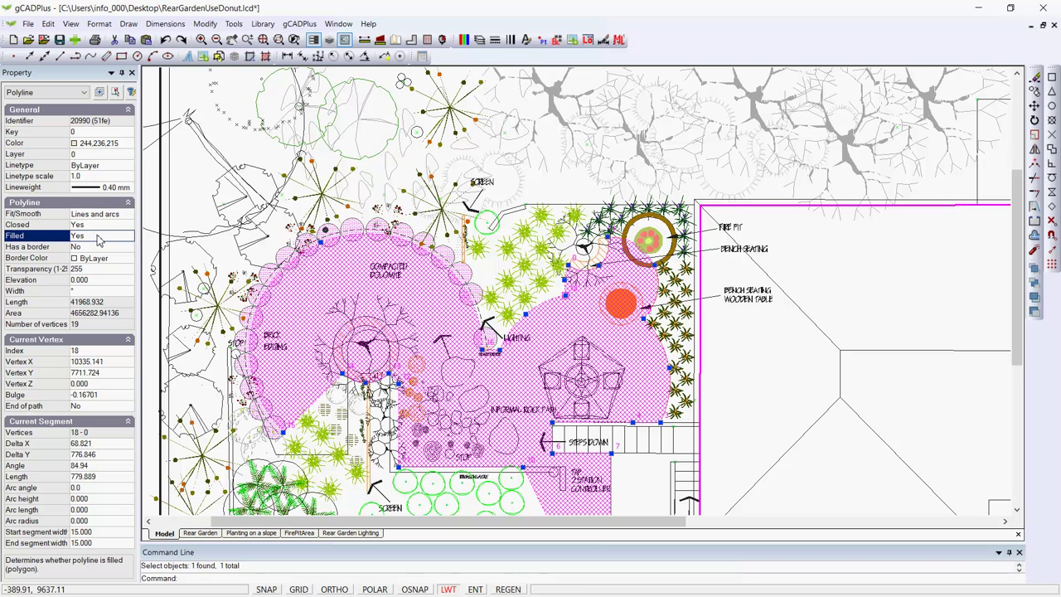
{"action": "left_click", "coordinate": [234, 23]}
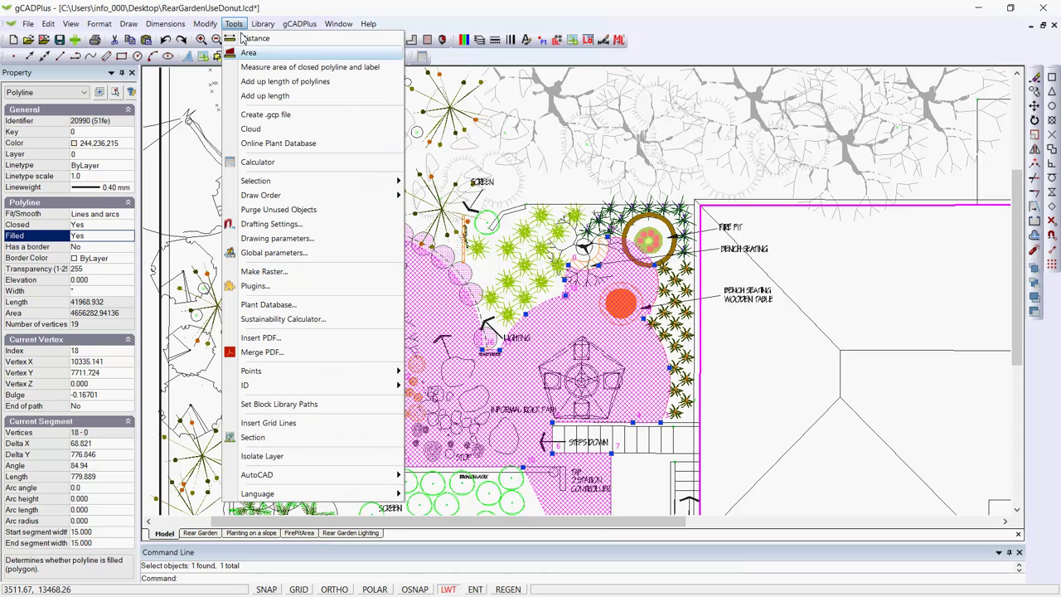
{"action": "mouse_move", "coordinate": [310, 200]}
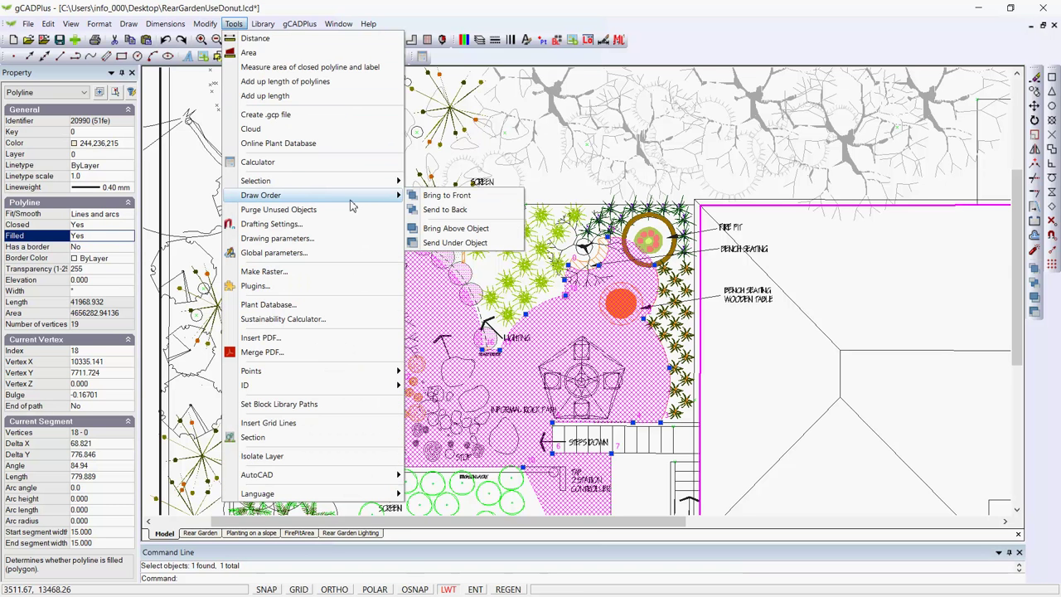
{"action": "left_click", "coordinate": [436, 214]}
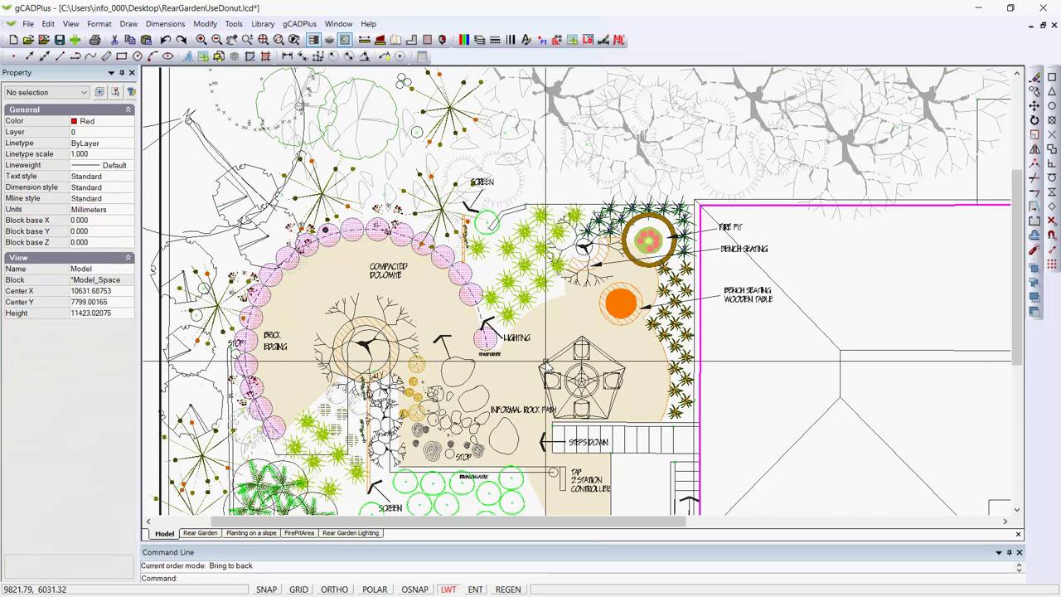
{"action": "middle_click_drag", "start_coordinate": [545, 362], "coordinate": [553, 282]}
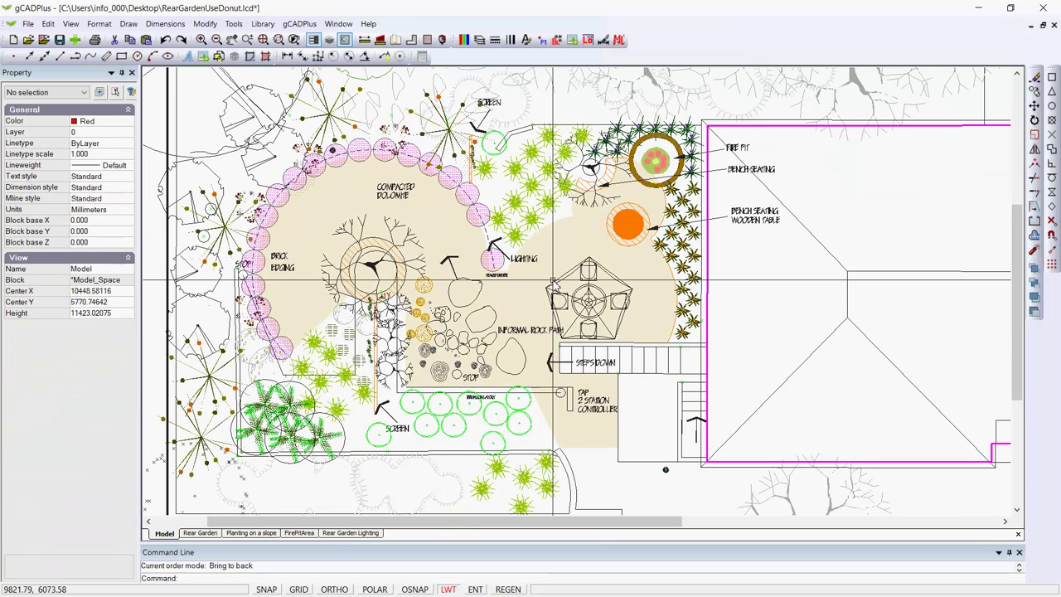
{"action": "scroll", "coordinate": [553, 282], "scroll_direction": "up", "scroll_amount": 3}
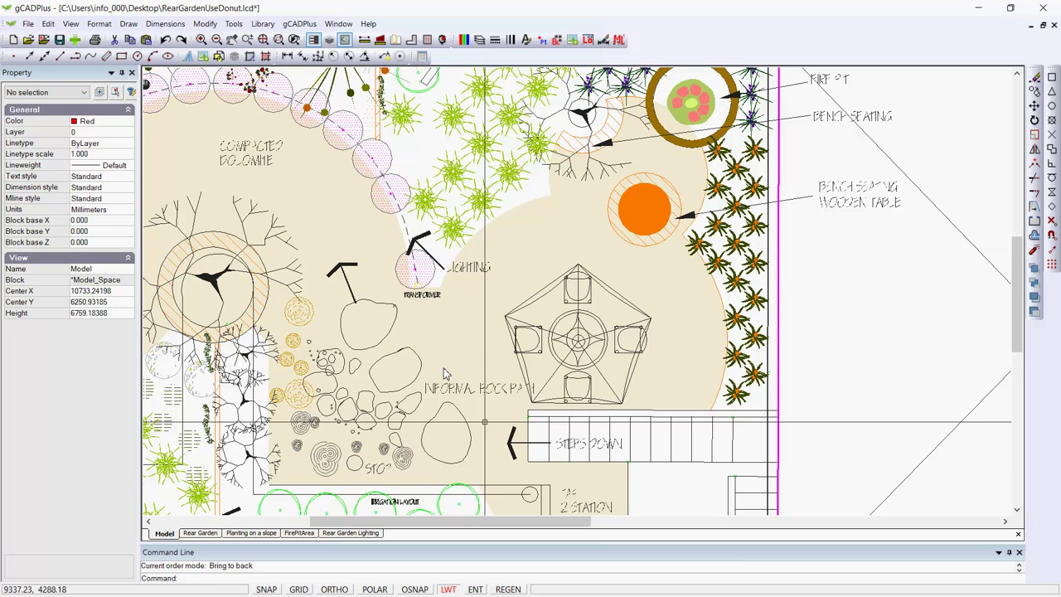
{"action": "left_click", "coordinate": [541, 264]}
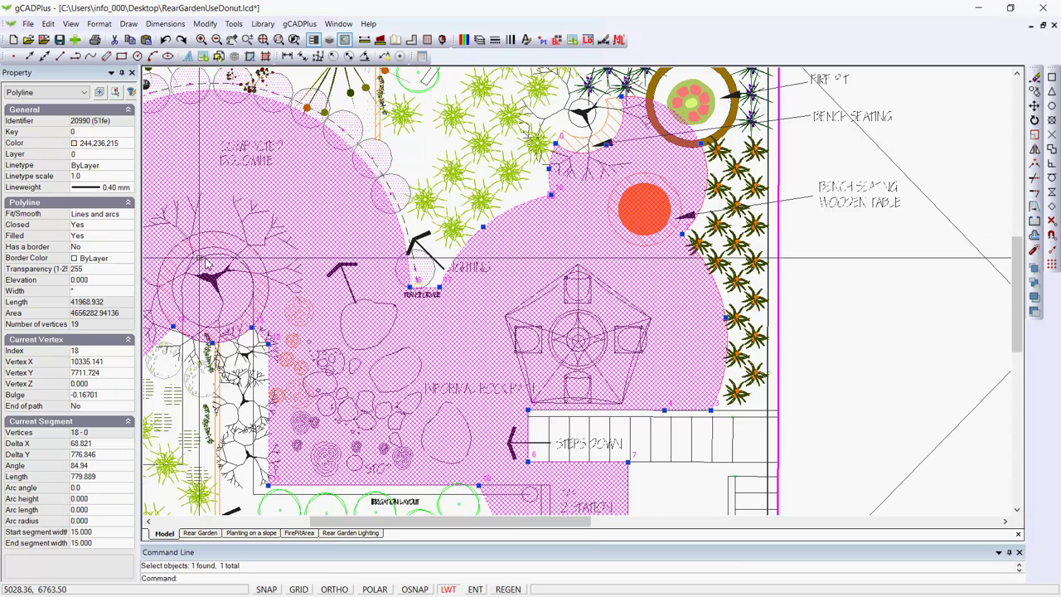
Step: Turn on the dolomite polyline's border and set its border colour to 251
{"action": "double_click", "coordinate": [113, 247]}
{"action": "left_click", "coordinate": [130, 260]}
{"action": "left_click", "coordinate": [129, 259]}
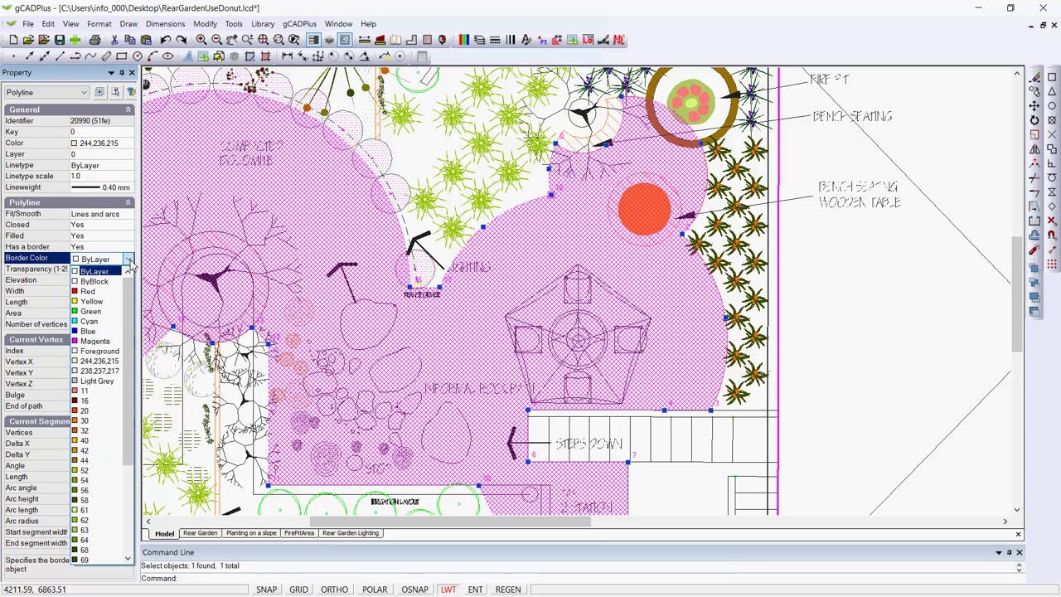
{"action": "scroll", "coordinate": [103, 531], "scroll_direction": "down", "scroll_amount": 5}
{"action": "left_click", "coordinate": [82, 533]}
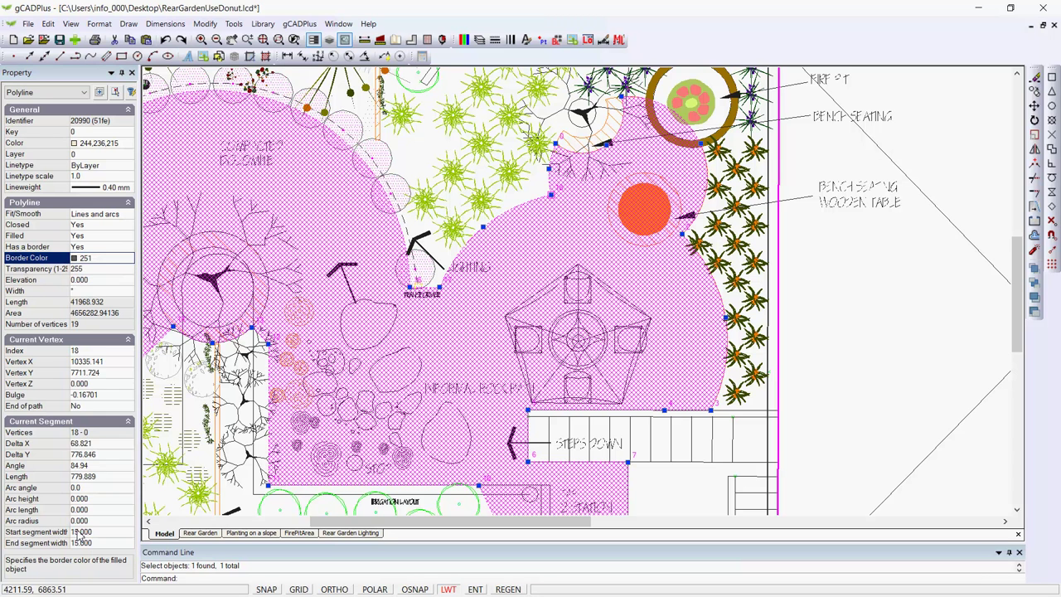
{"action": "key", "text": "Escape"}
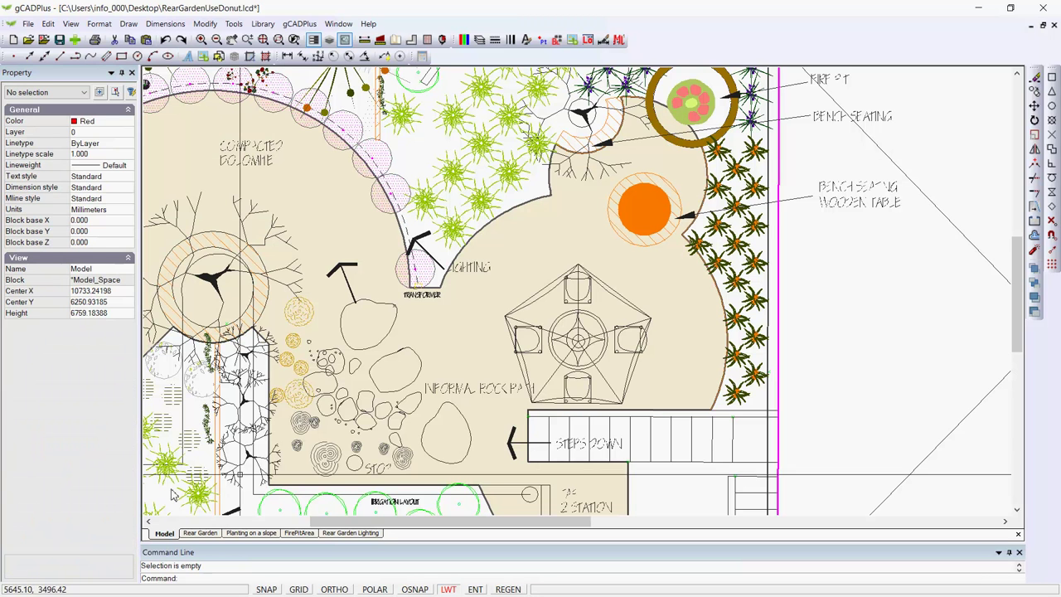
Step: Set the dolomite area polyline's lineweight to ByLayer
{"action": "left_click", "coordinate": [510, 212]}
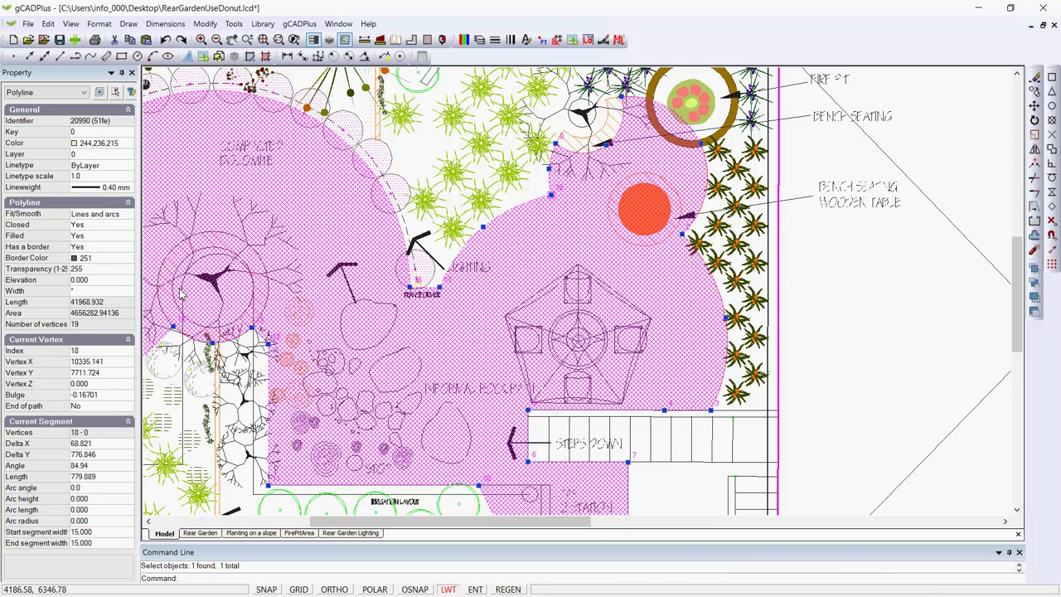
{"action": "left_click", "coordinate": [130, 189]}
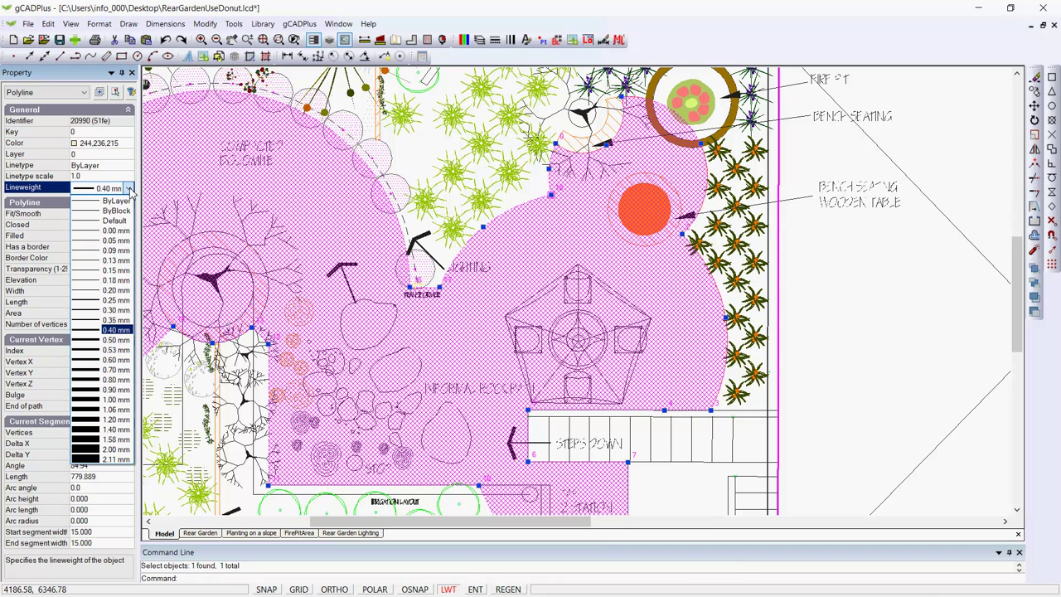
{"action": "left_click", "coordinate": [116, 202]}
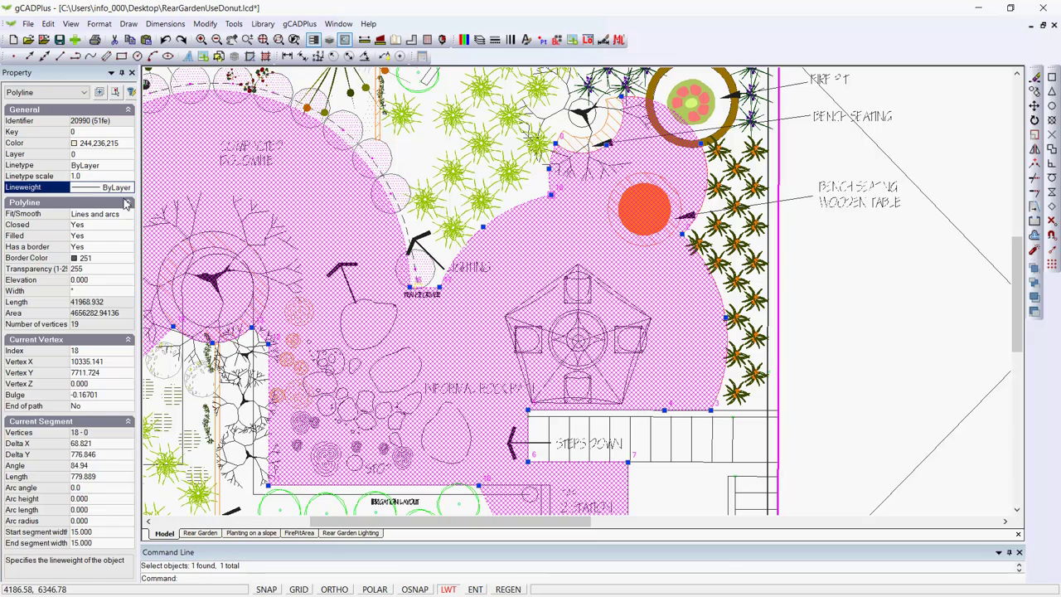
{"action": "key", "text": "Escape"}
{"action": "scroll", "coordinate": [542, 313], "scroll_direction": "down", "scroll_amount": 2}
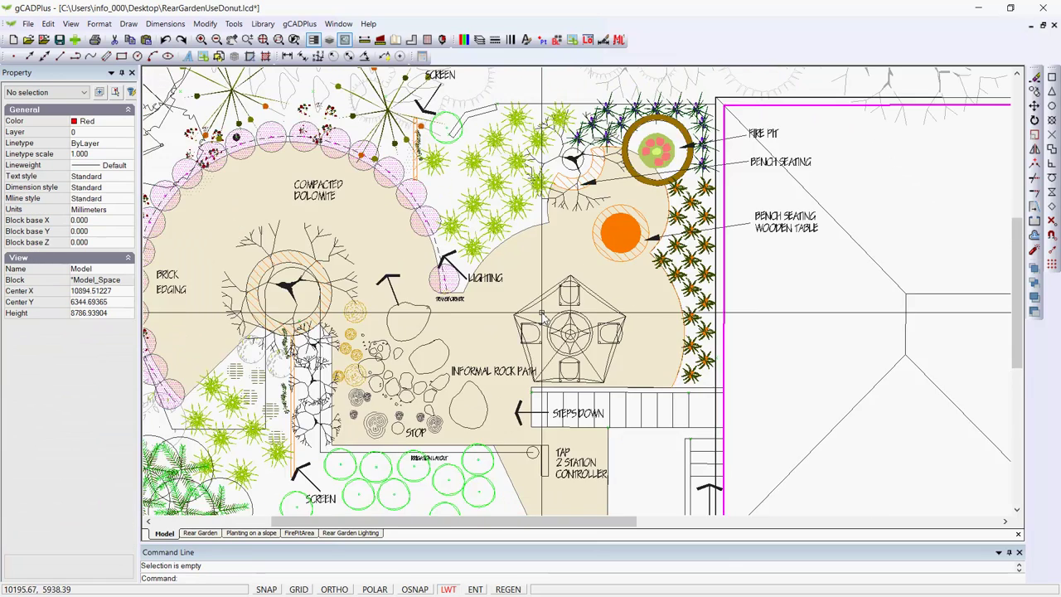